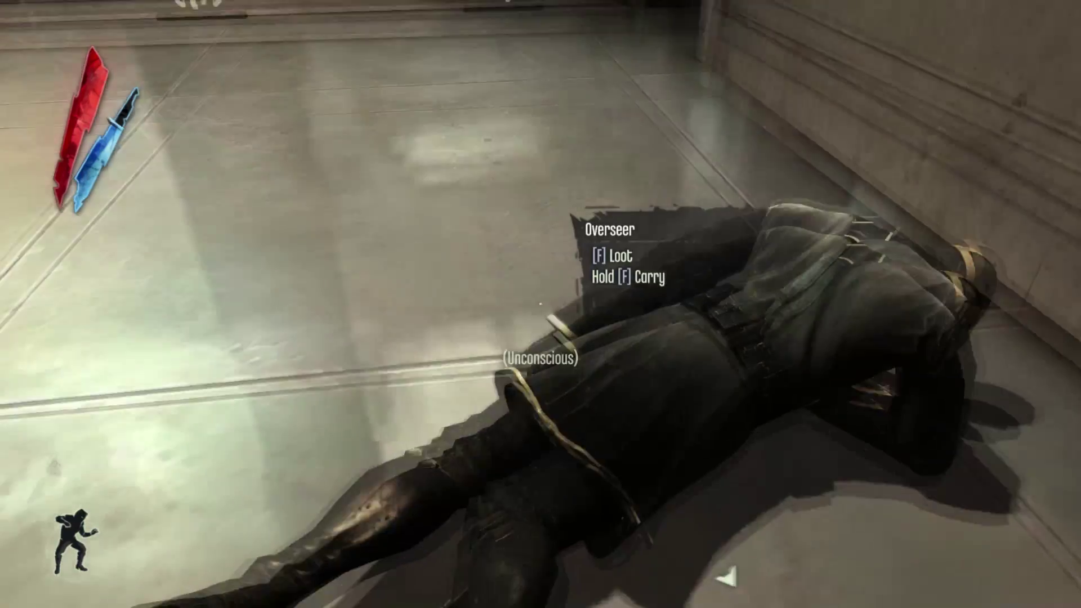
- Loot the unconscious Overseer and lift his body
key(f)
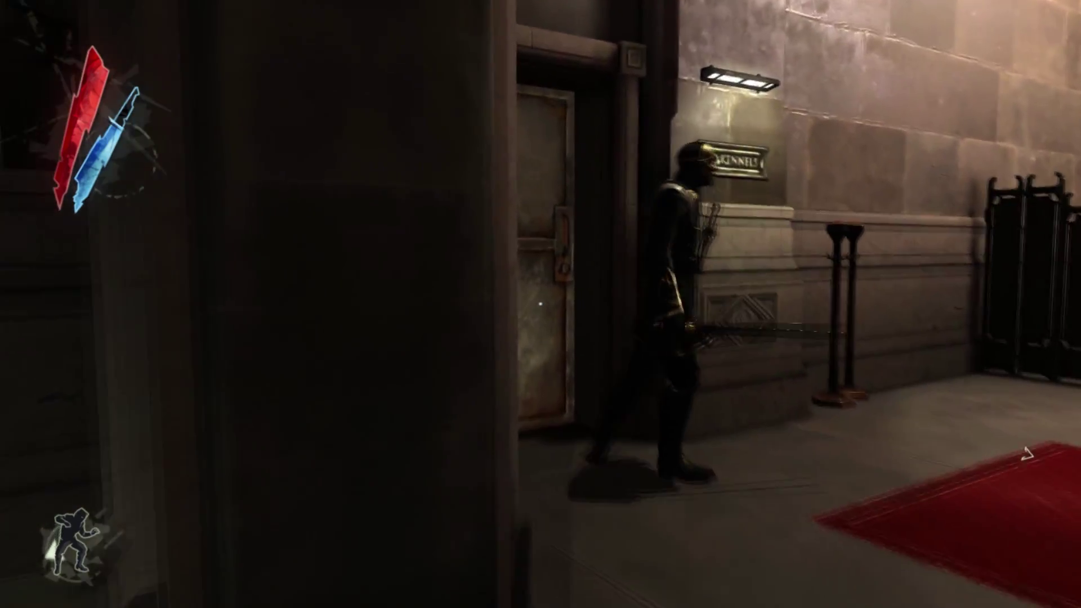
- Choke out the guard and the kneeling man, and drop both bodies out of sight
key(ctrl)
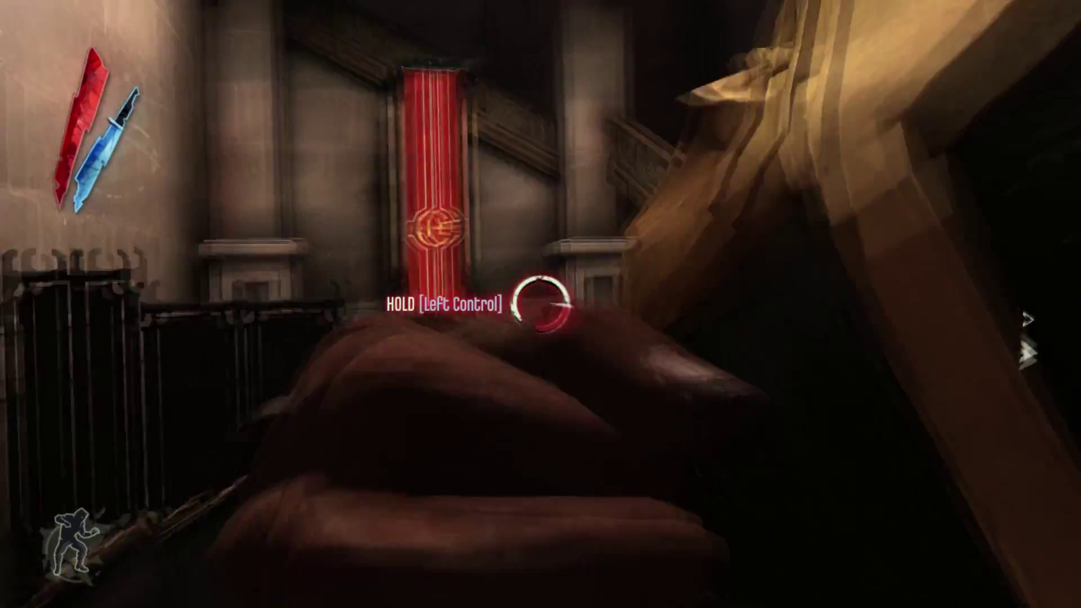
key(ctrl)
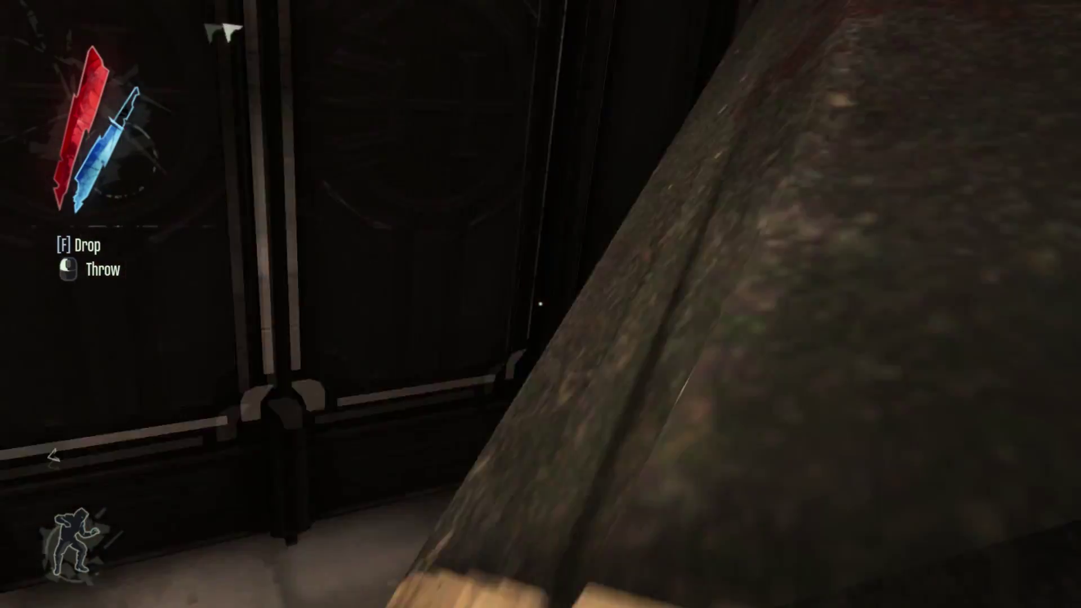
key(f)
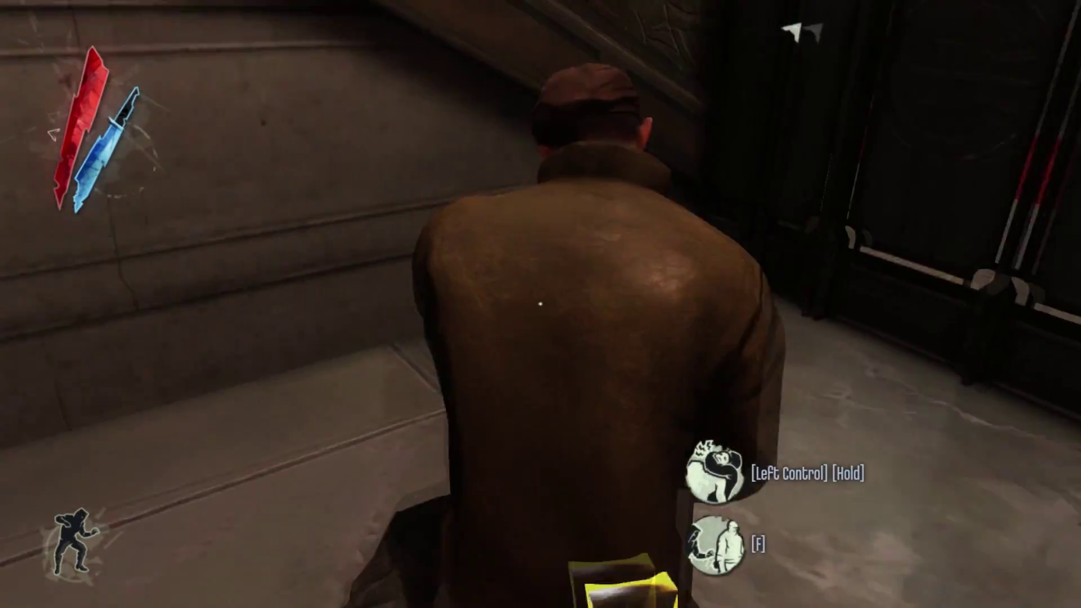
key(ctrl)
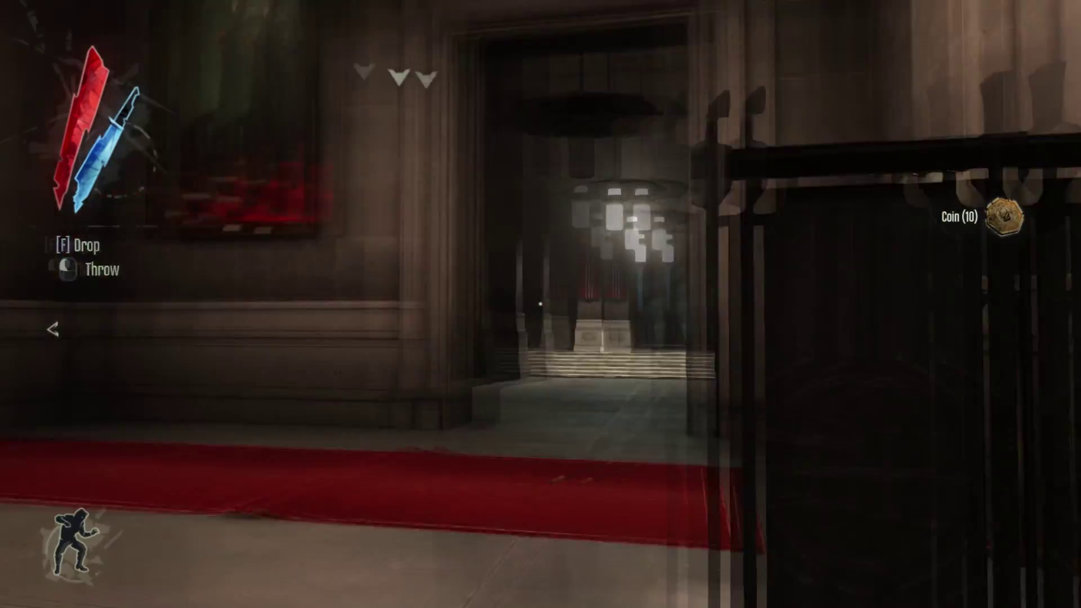
key(f)
drag(541, 304, 170, 304)
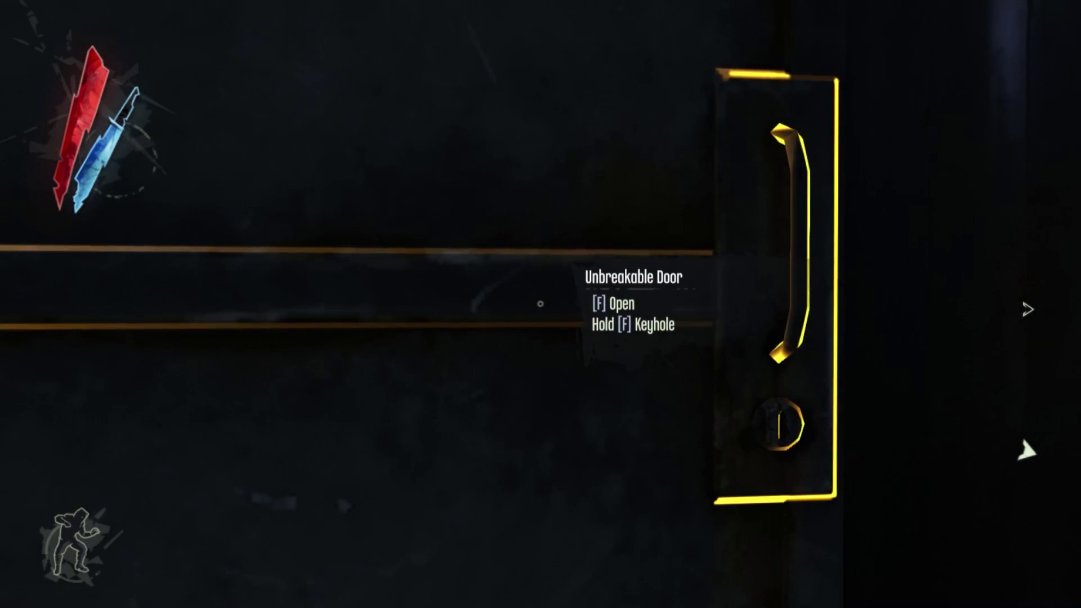
key(f)
- Enter the dark room, pick up the sleep dart, and read the My Girls note
key(w)
drag(540, 303, 540, 304)
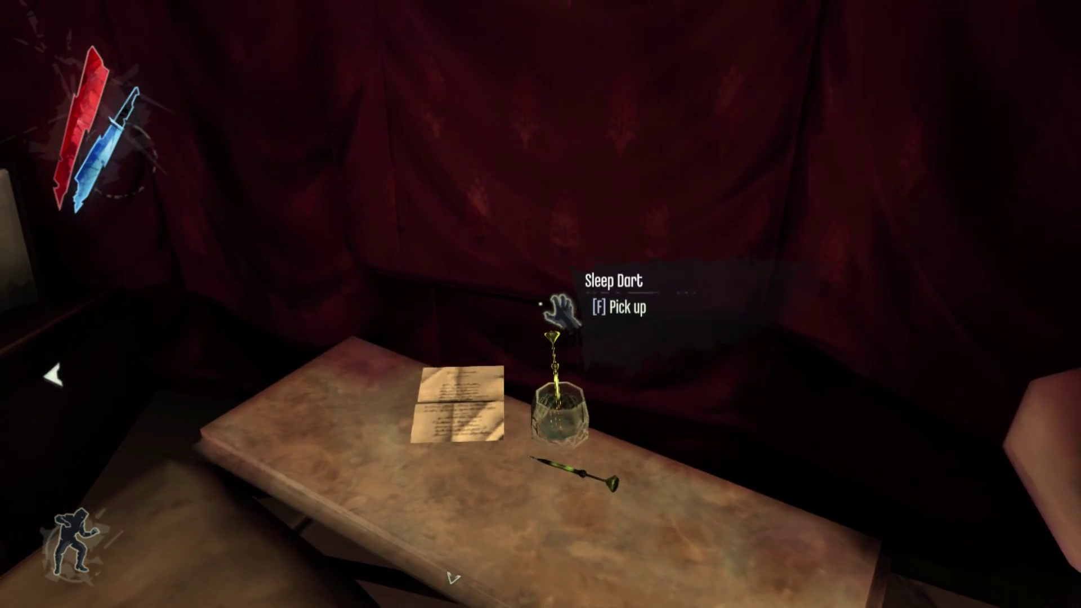
key(f)
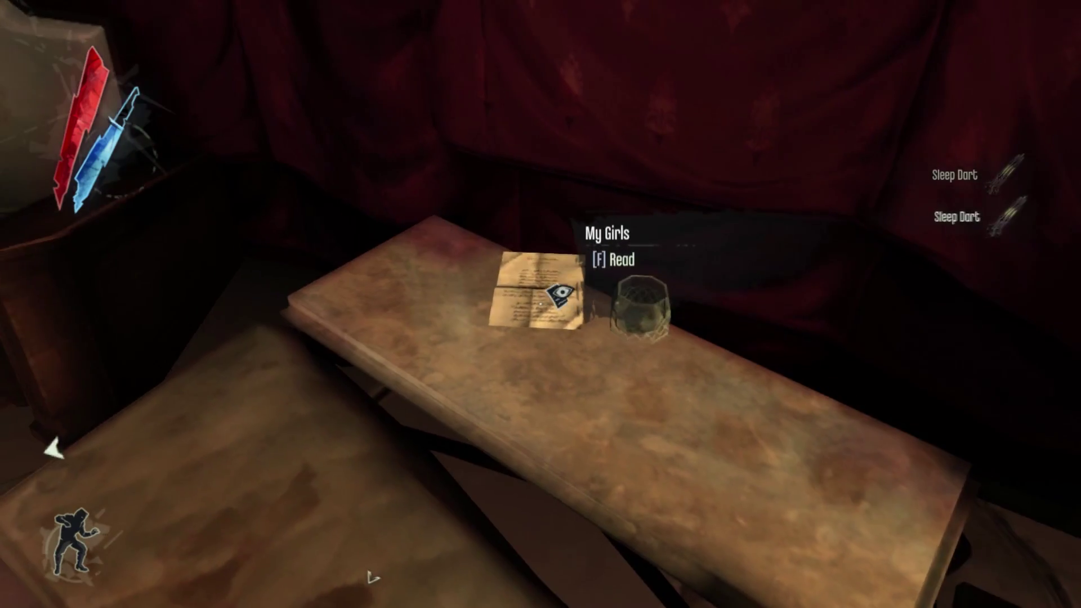
key(f)
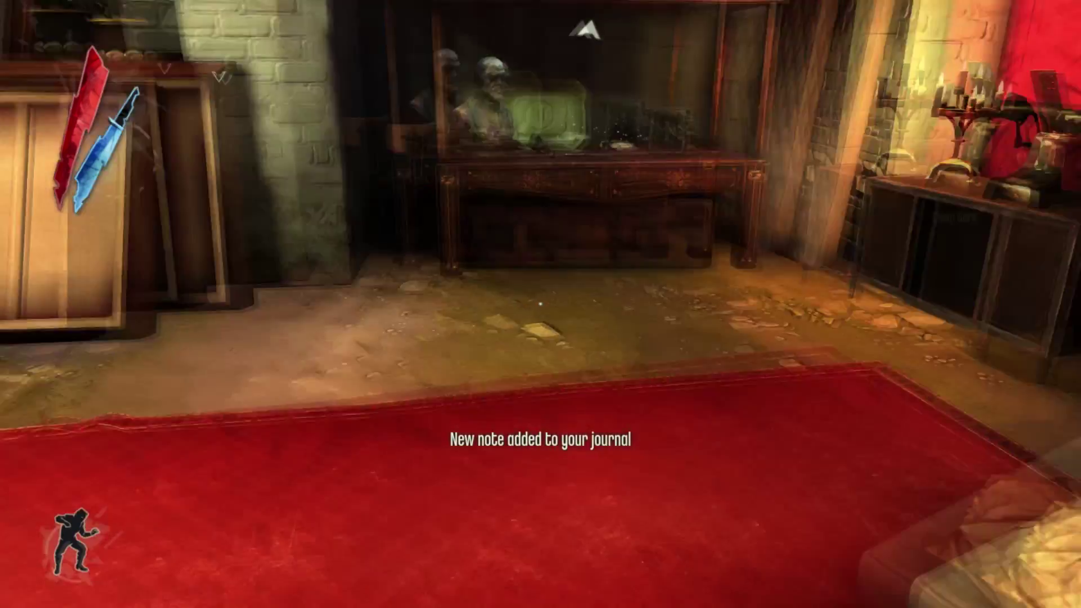
- Smash the glass display case, take the rune, and open Litany on the White Cliff
key(w)
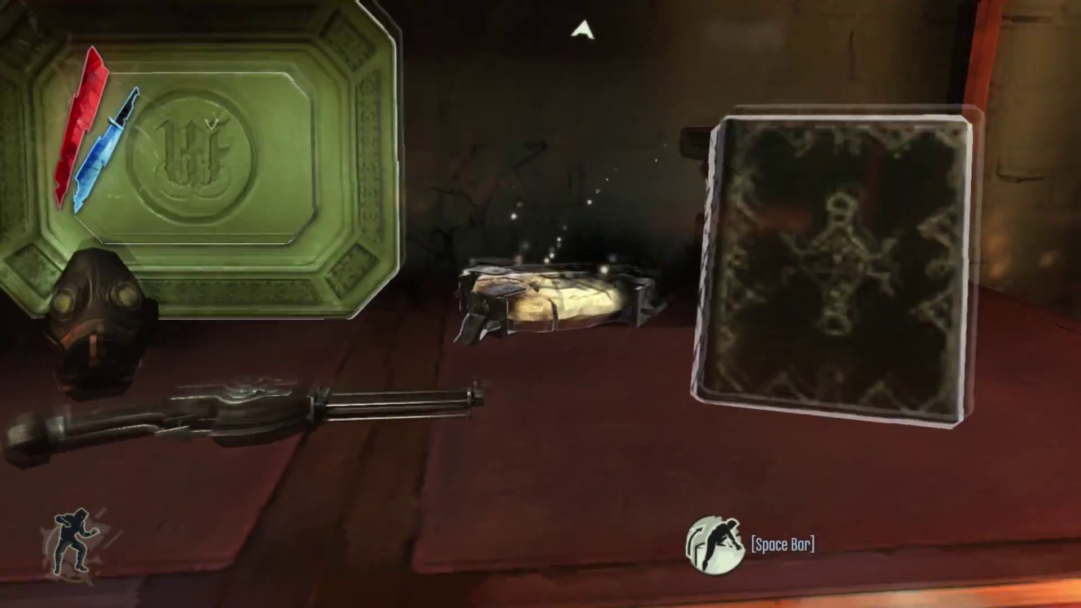
key(s)
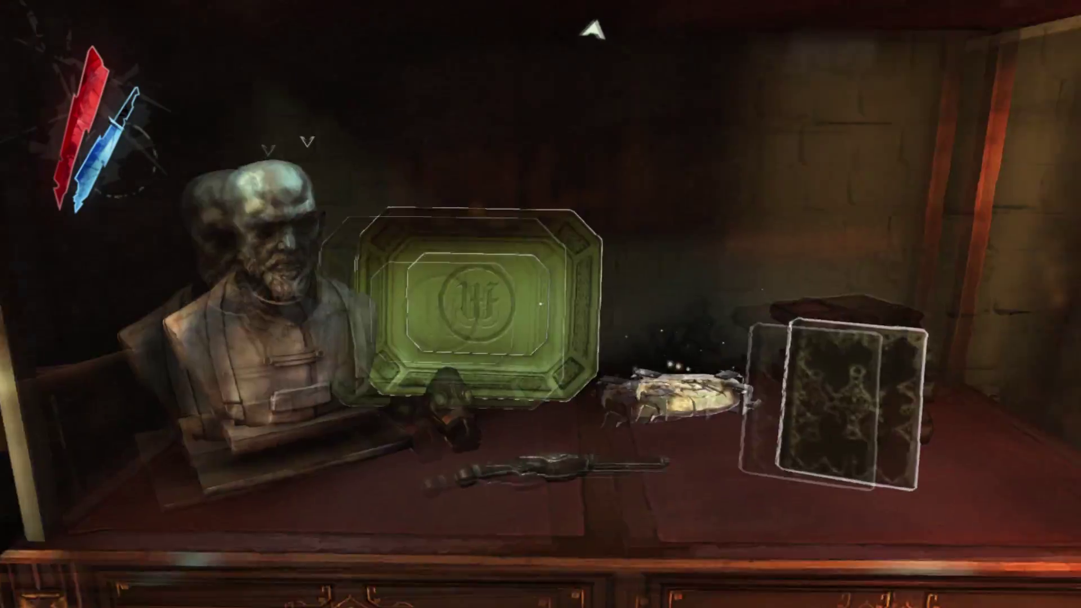
key(f)
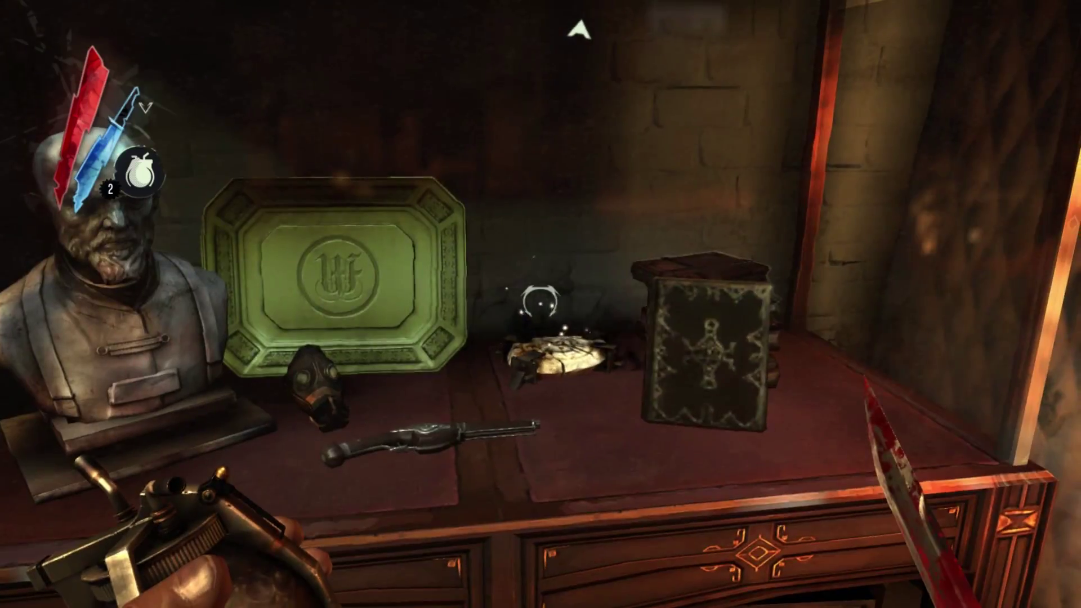
click(540, 304)
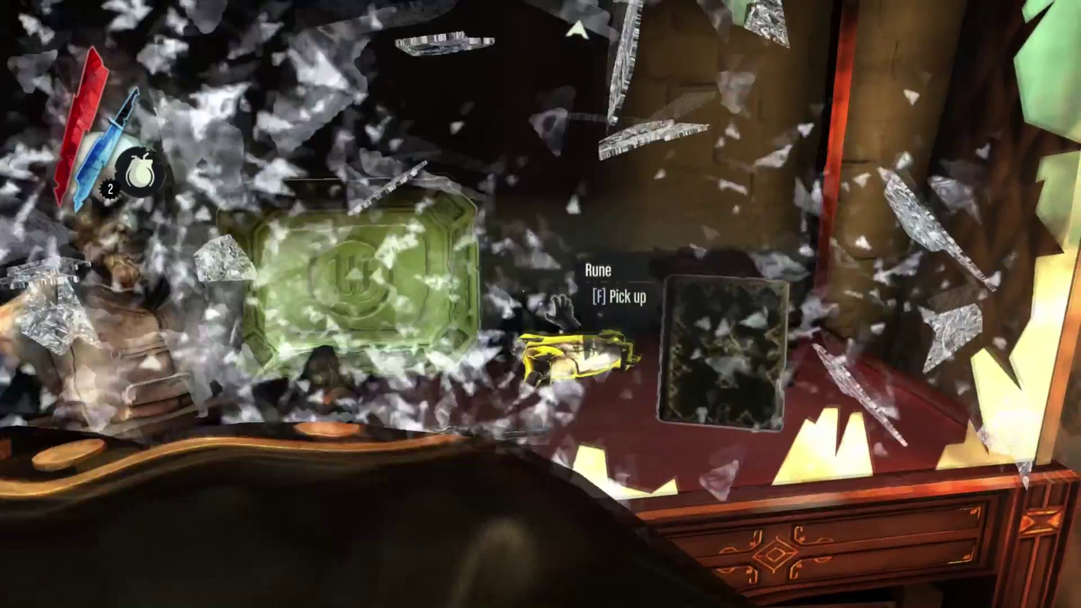
key(f)
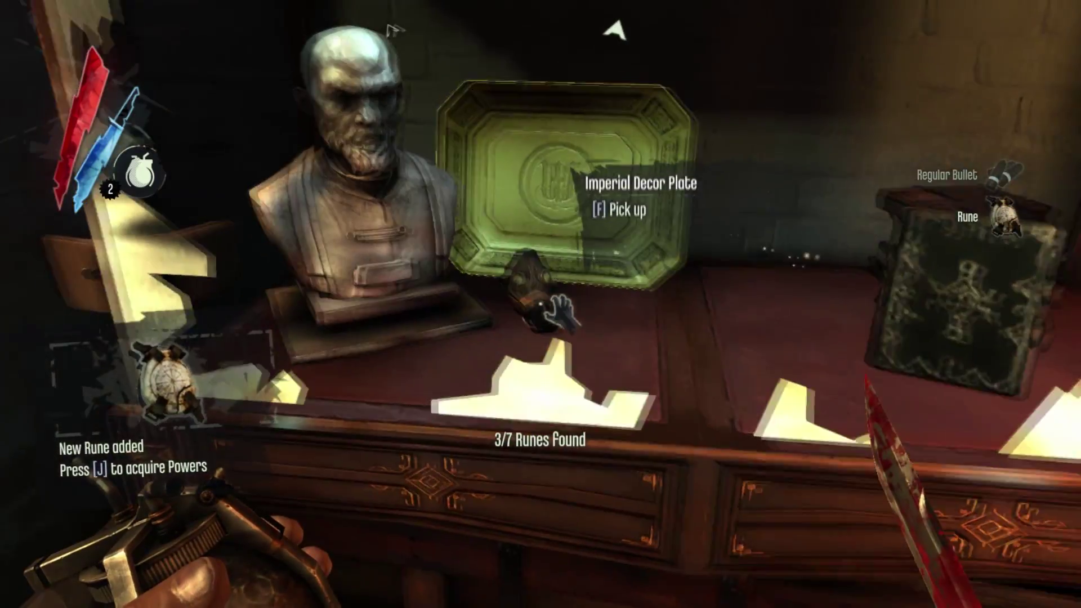
key(w)
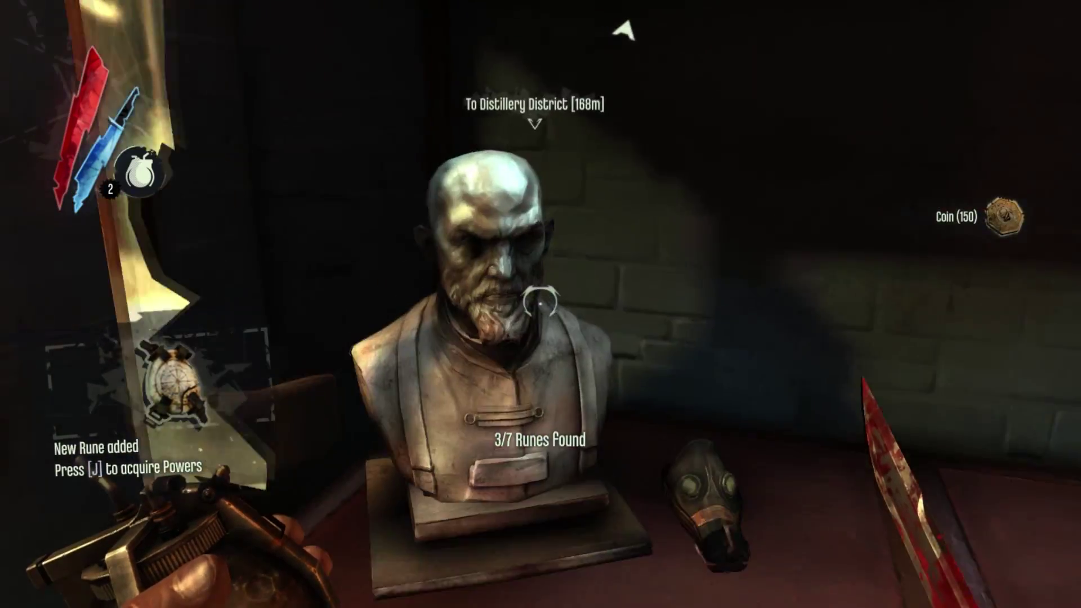
key(f)
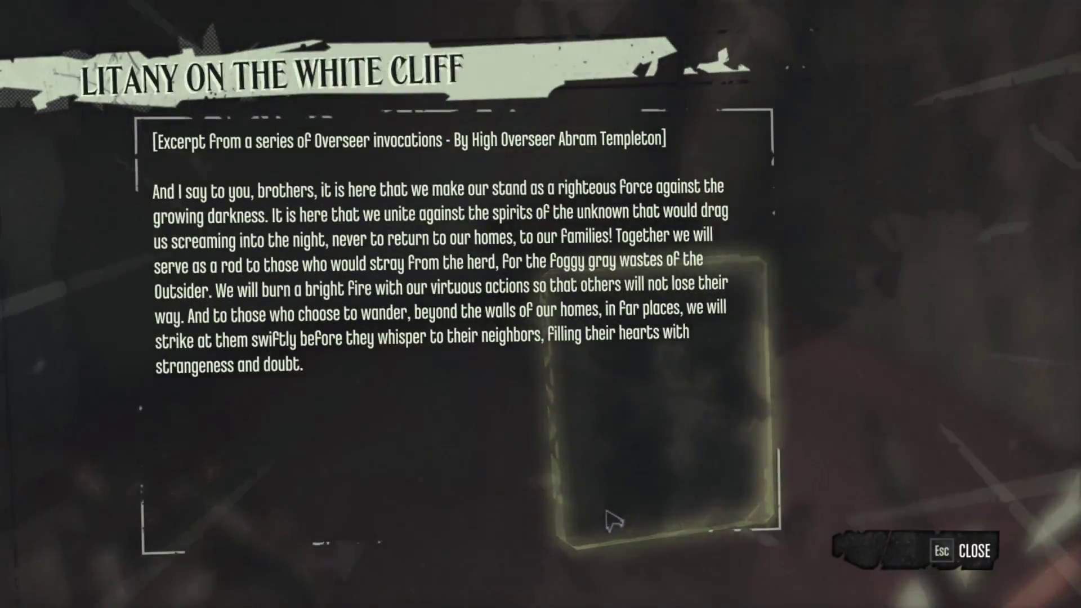
- Close the book and walk down the red-carpet hallway into the urn room
key(Escape)
key(w)
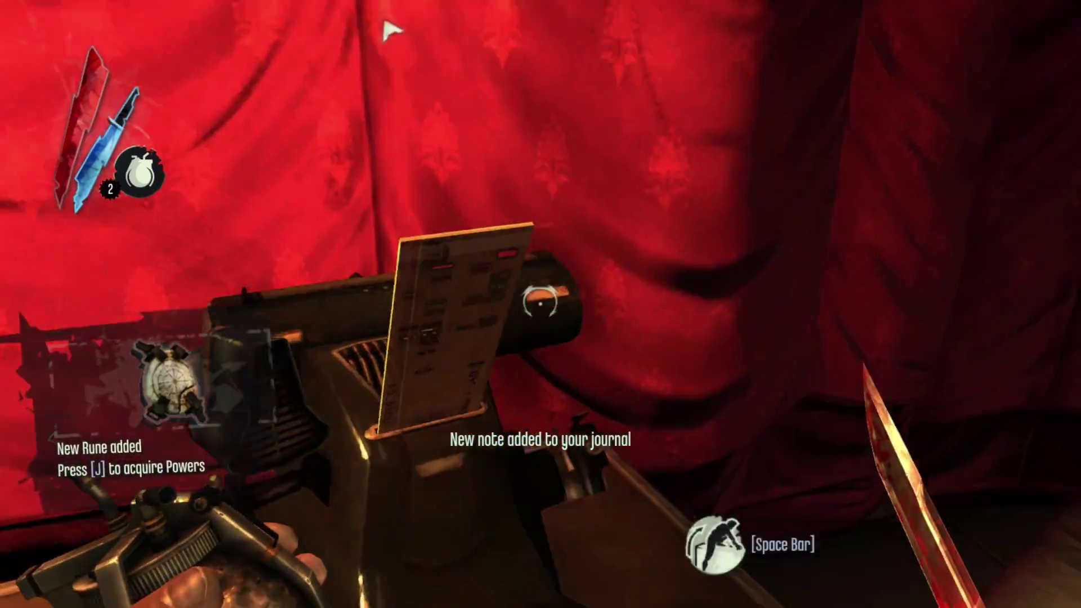
key(w)
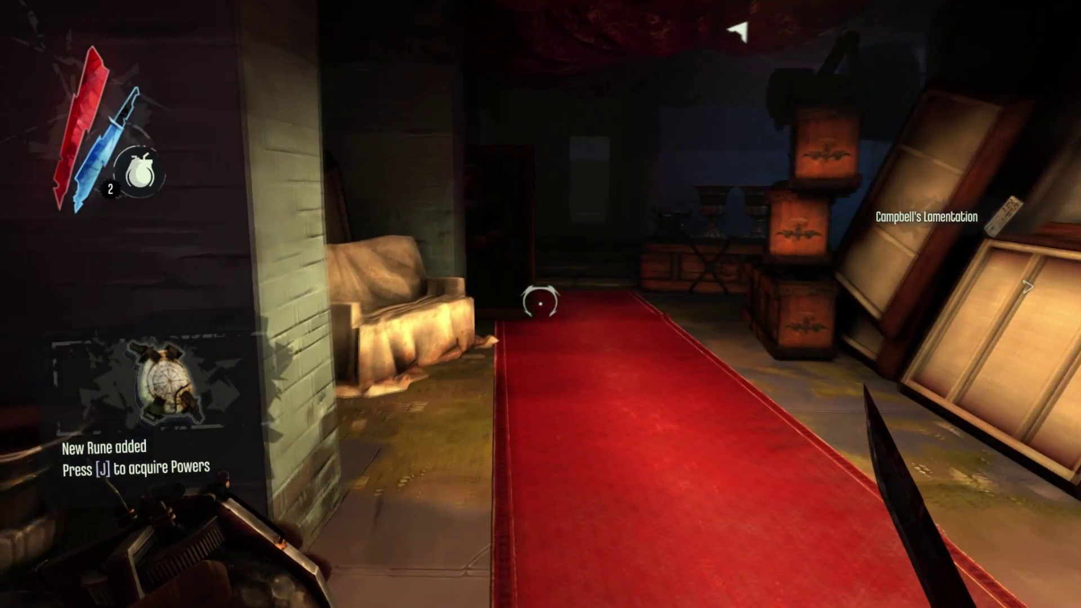
key(w)
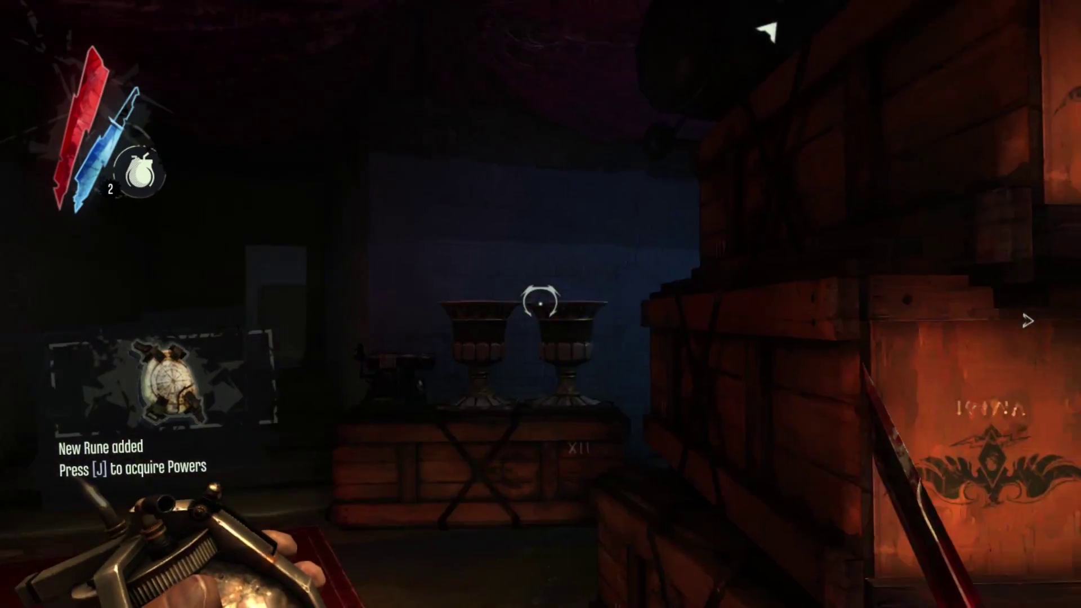
key(w)
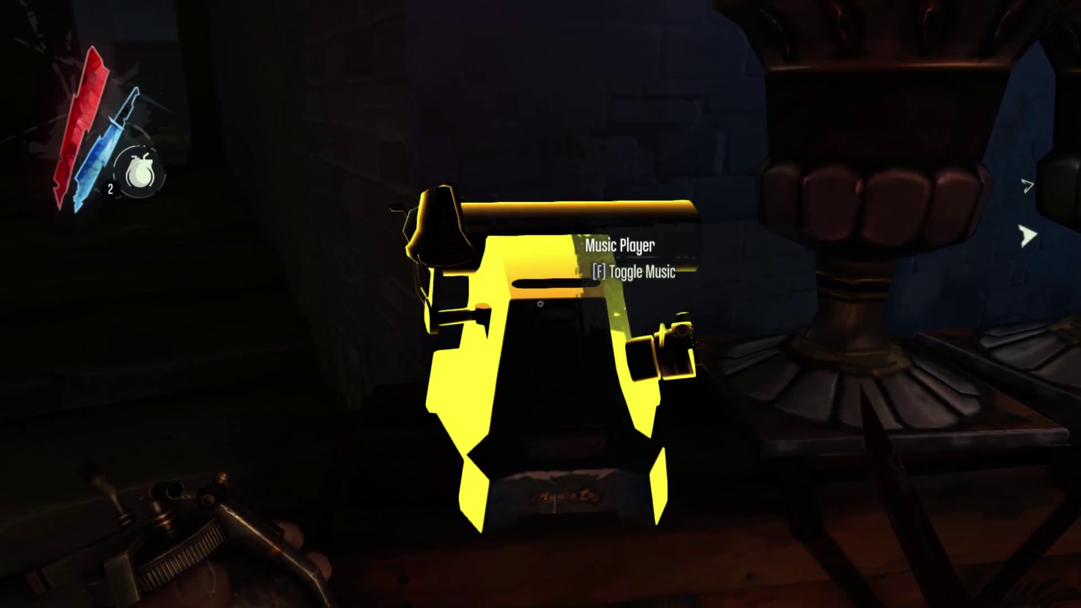
- Slip past the music player to the climbable crates and choose to go to the Kennel
key(w)
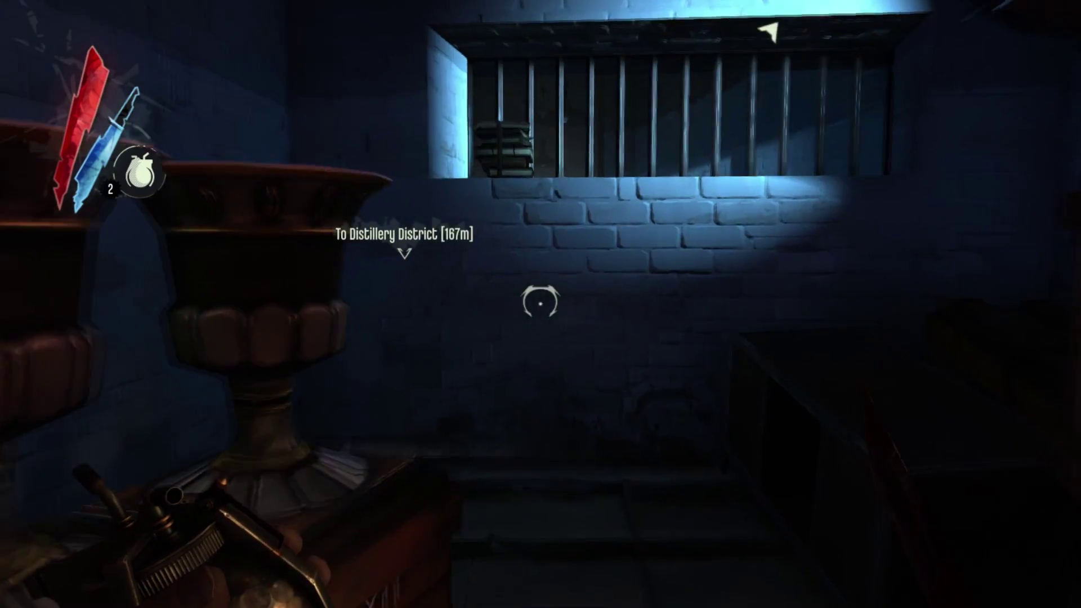
key(w)
key(w)
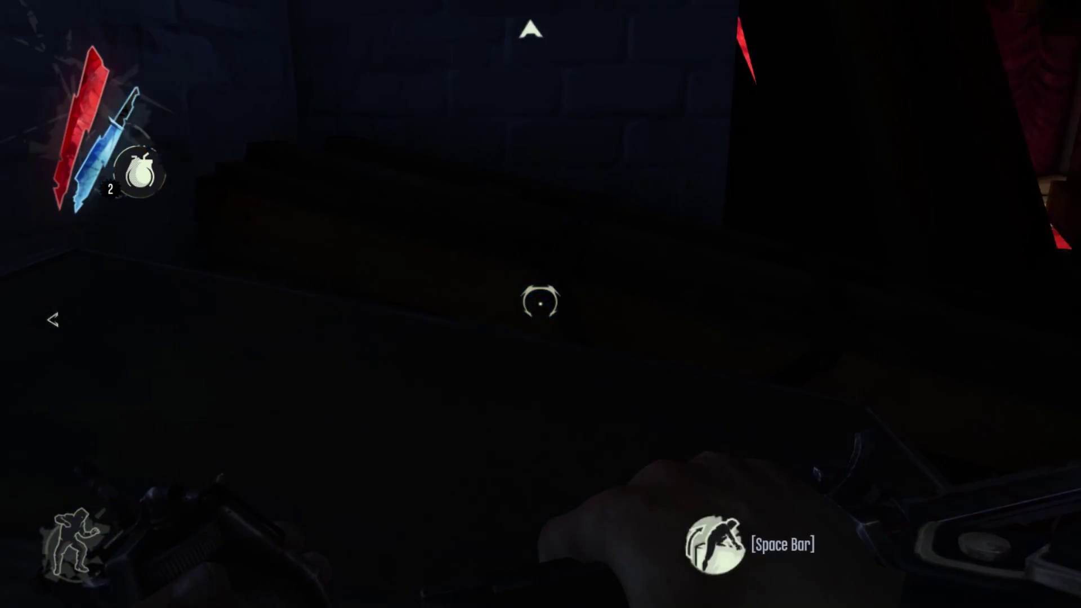
key(w)
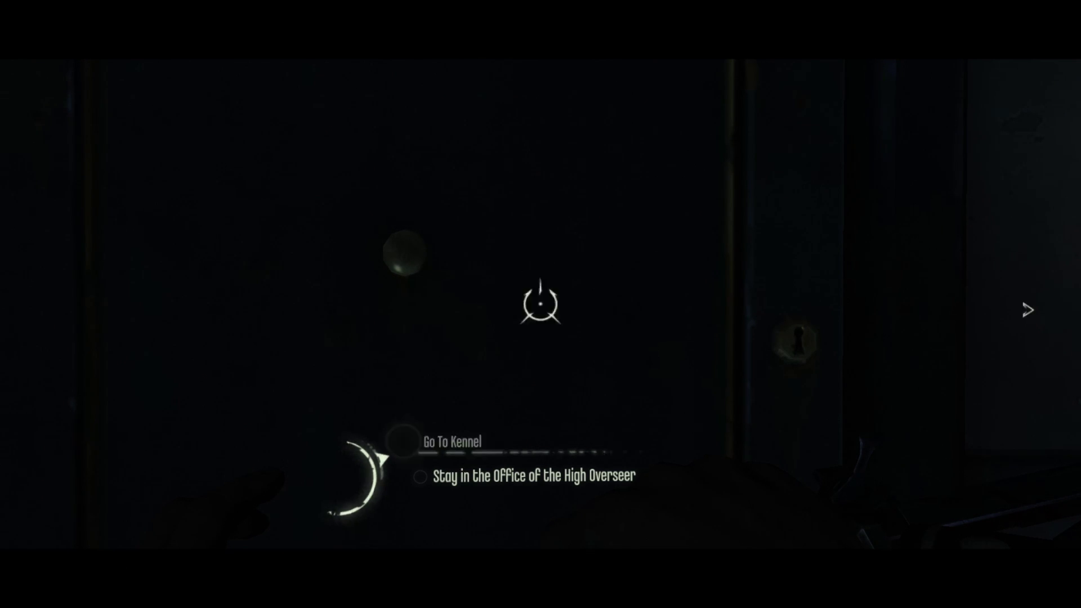
key(f)
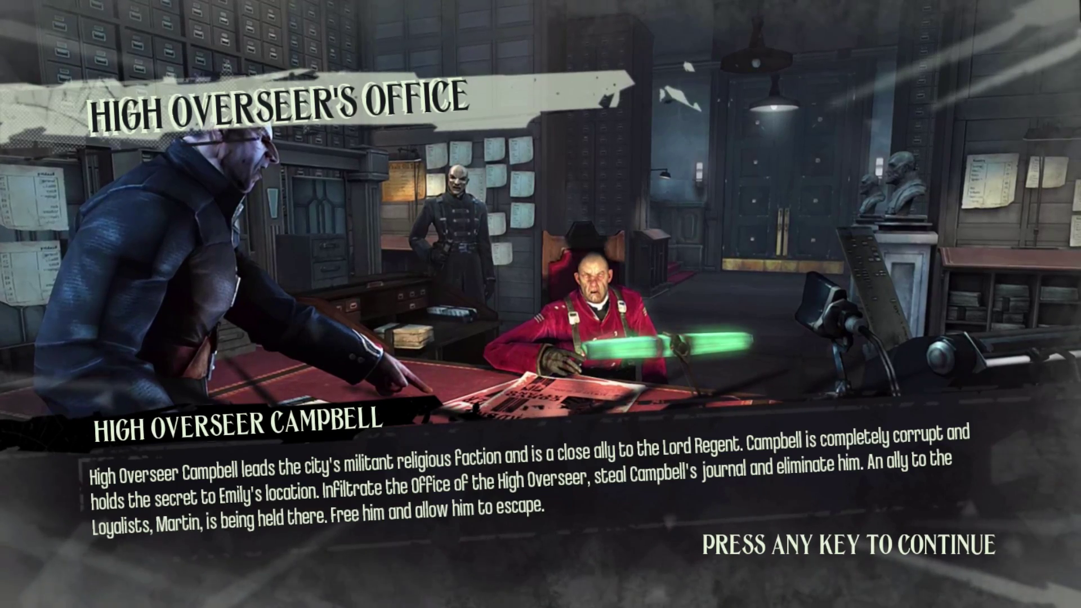
- Dismiss the briefing, sneak through the dark rooms, and climb onto the overhead pipe
key(space)
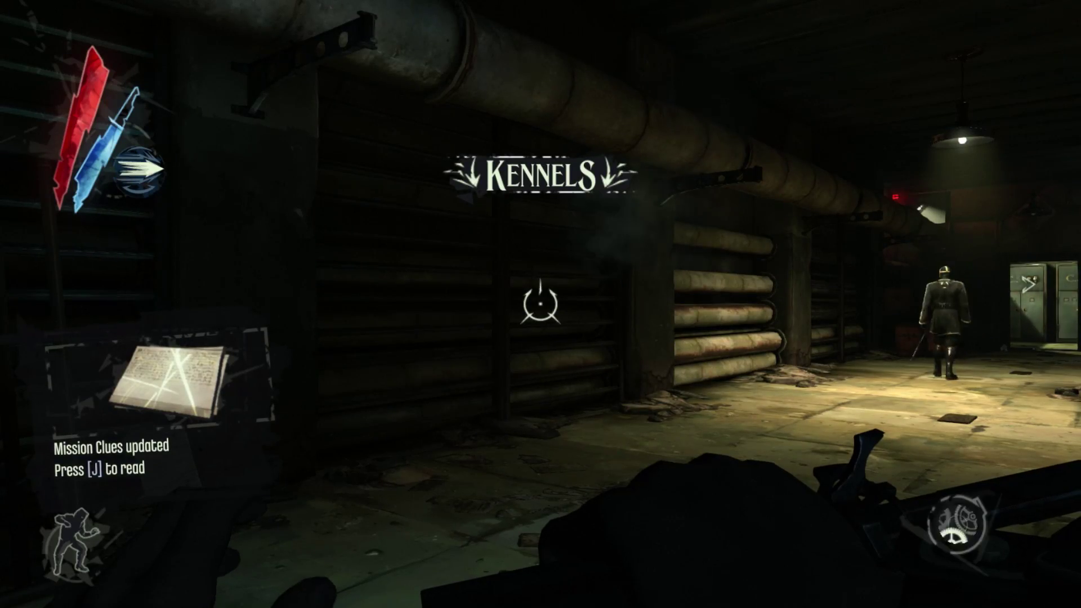
key(w)
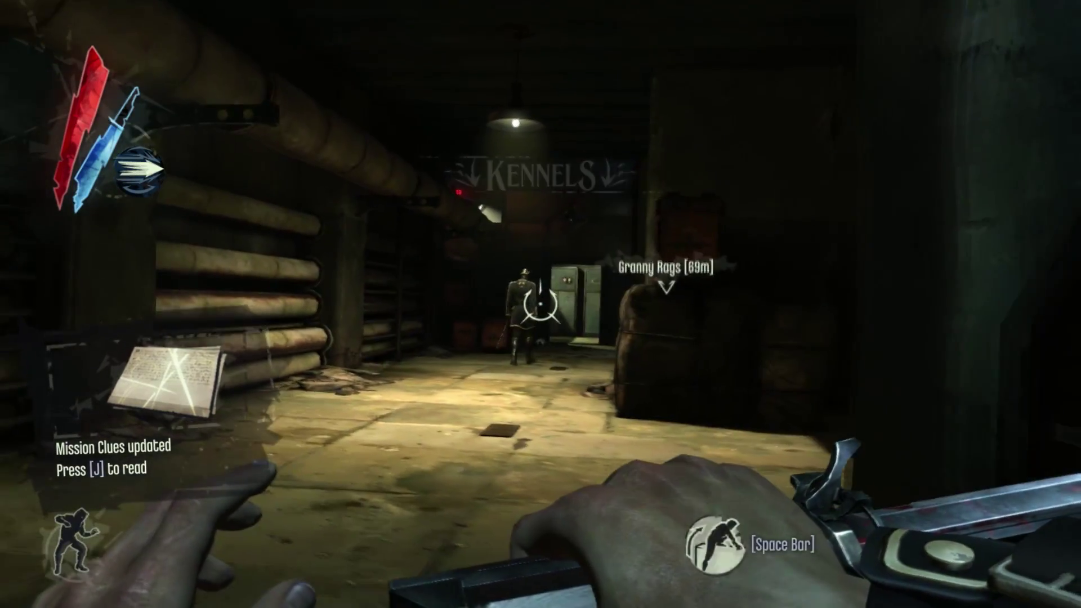
key(w)
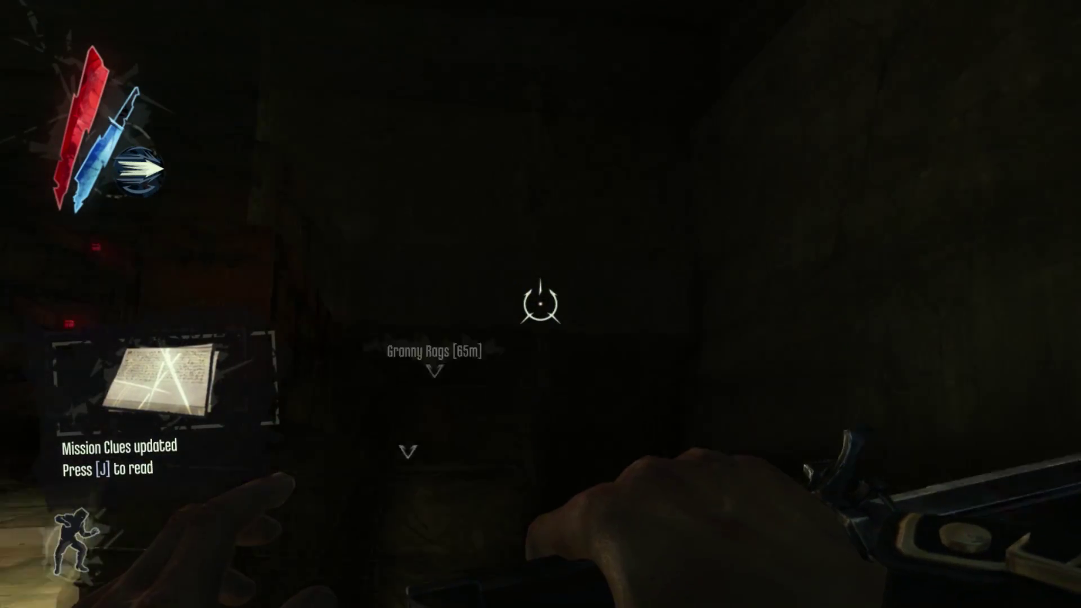
key(w)
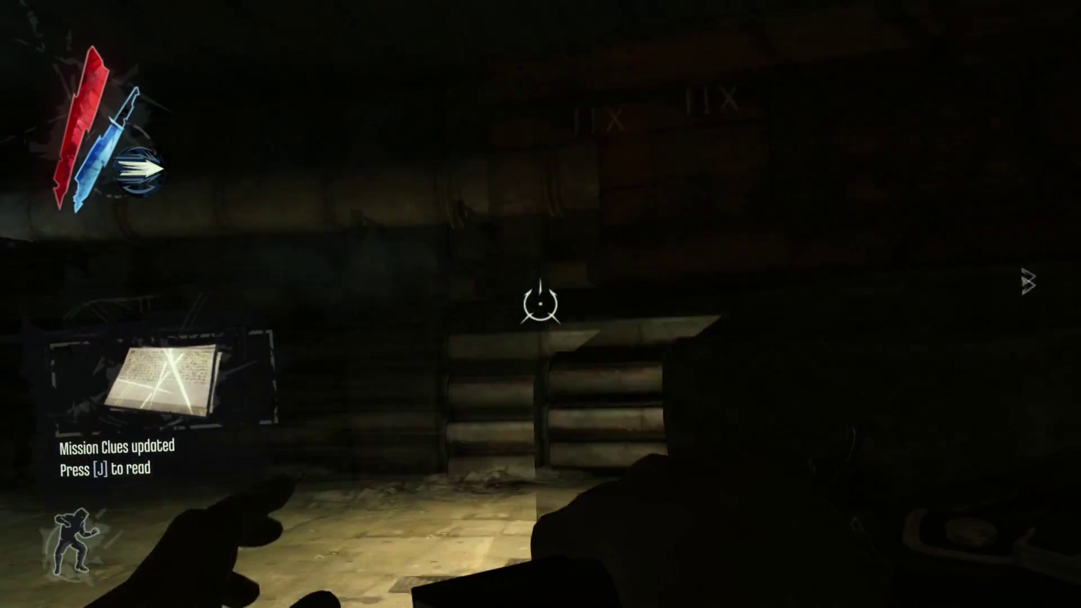
key(w)
key(space)
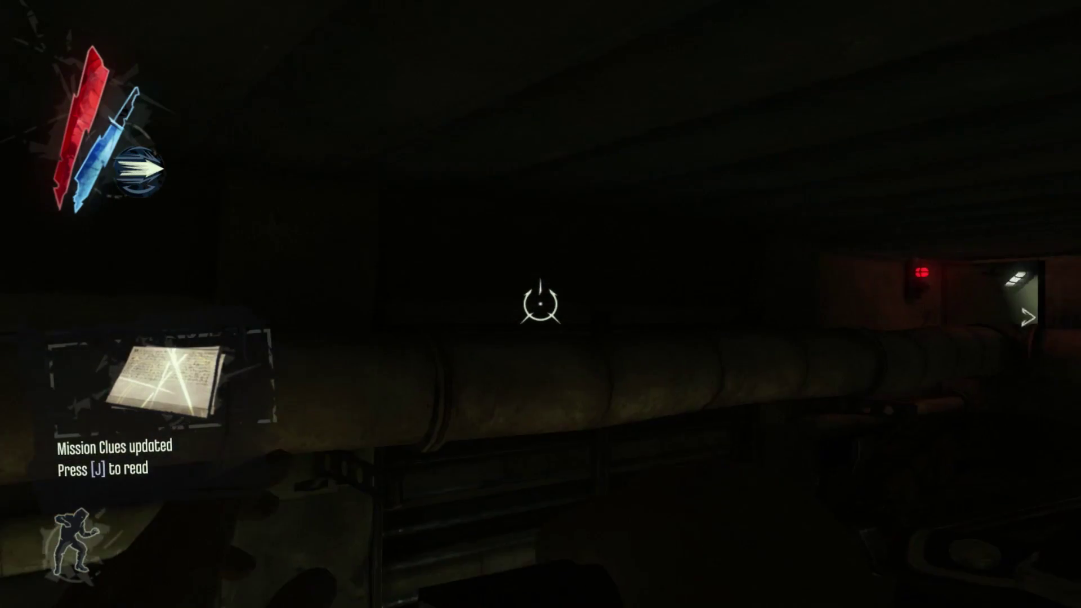
key(space)
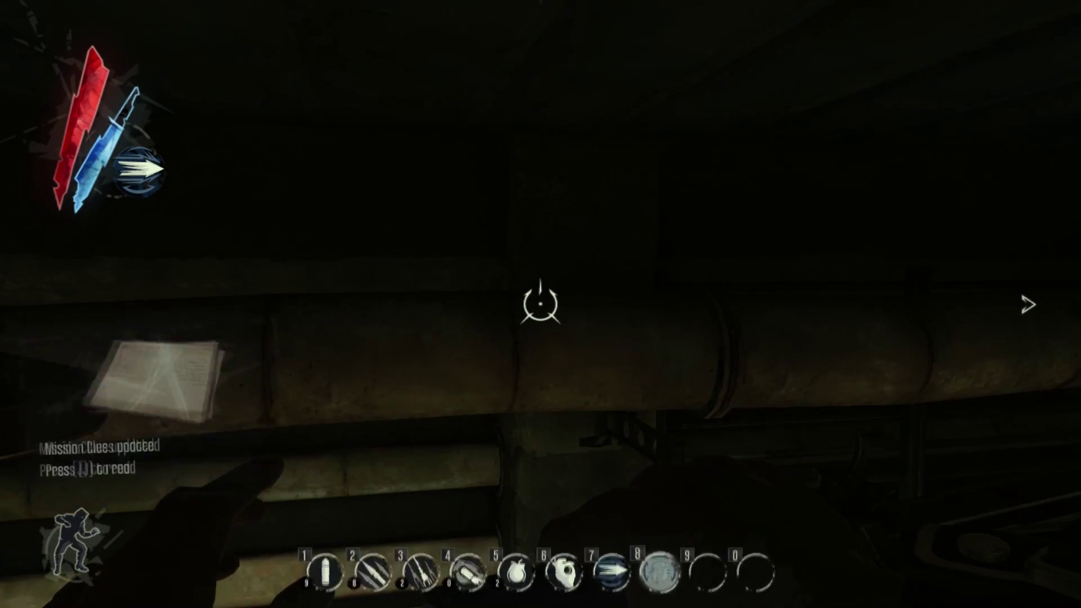
- Blink ahead and move along the ledge above the cabinets to overlook the dog
right_click(541, 304)
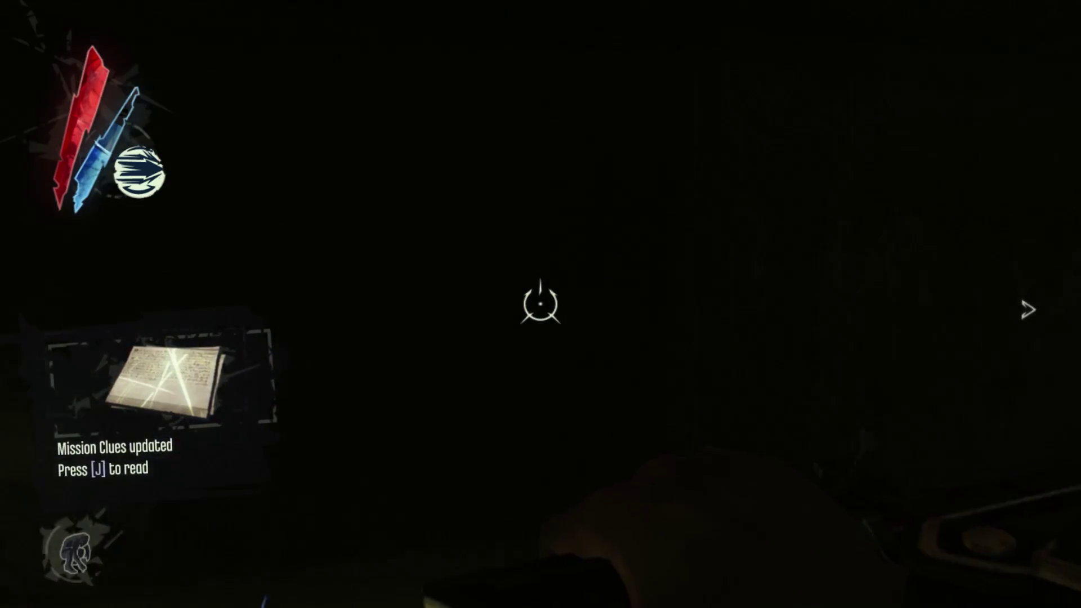
key(w)
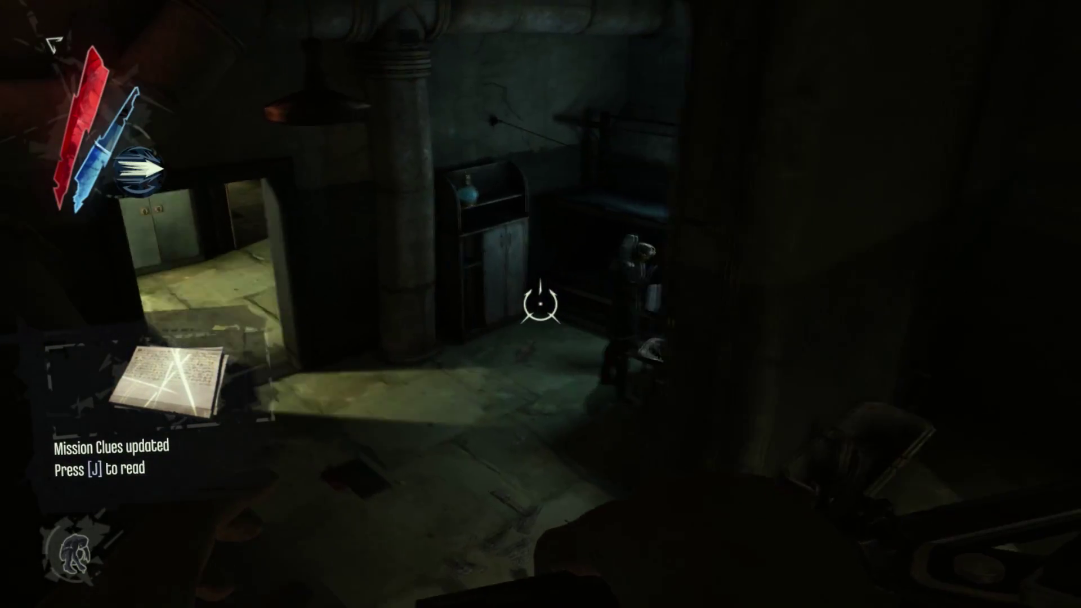
key(a)
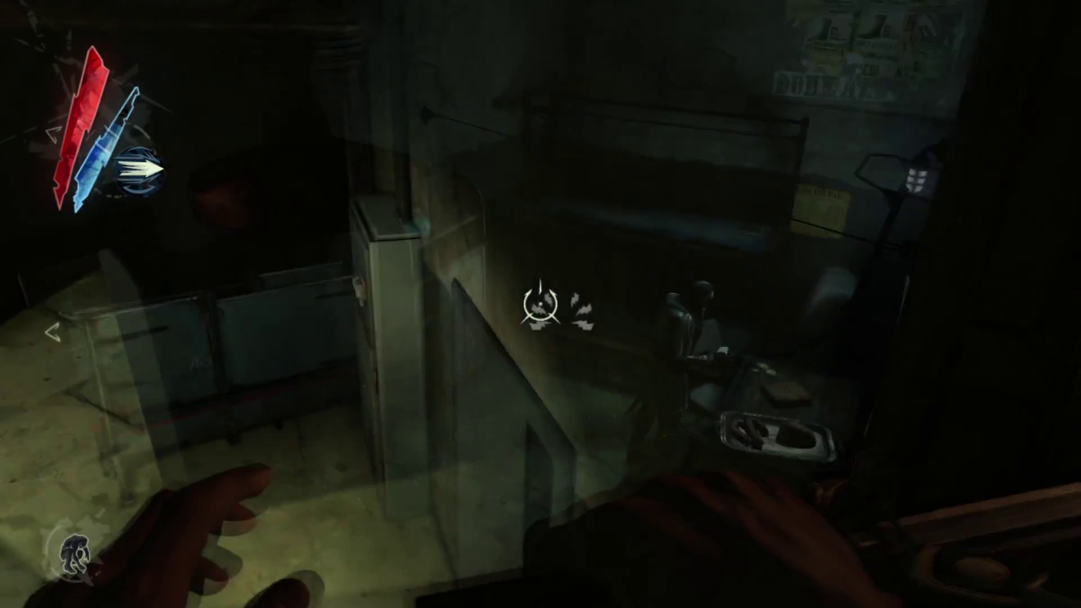
key(d)
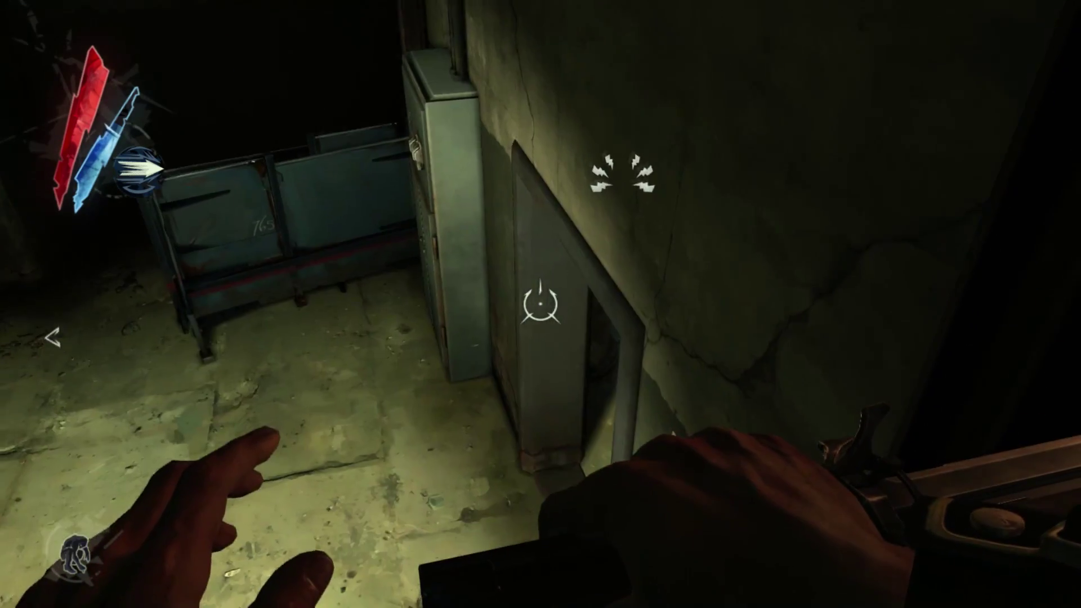
key(w)
key(w)
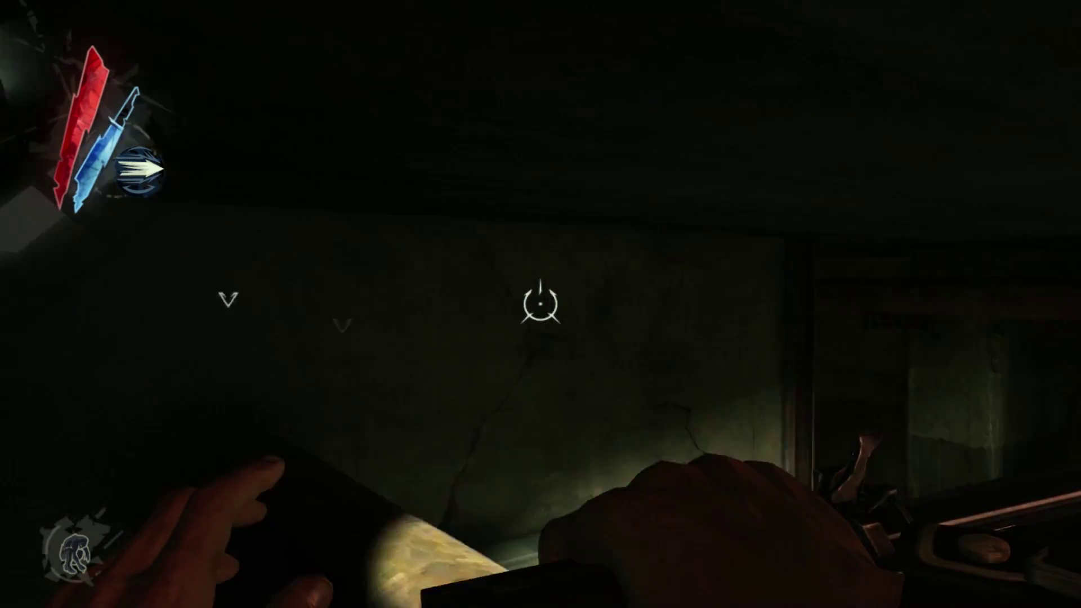
key(w)
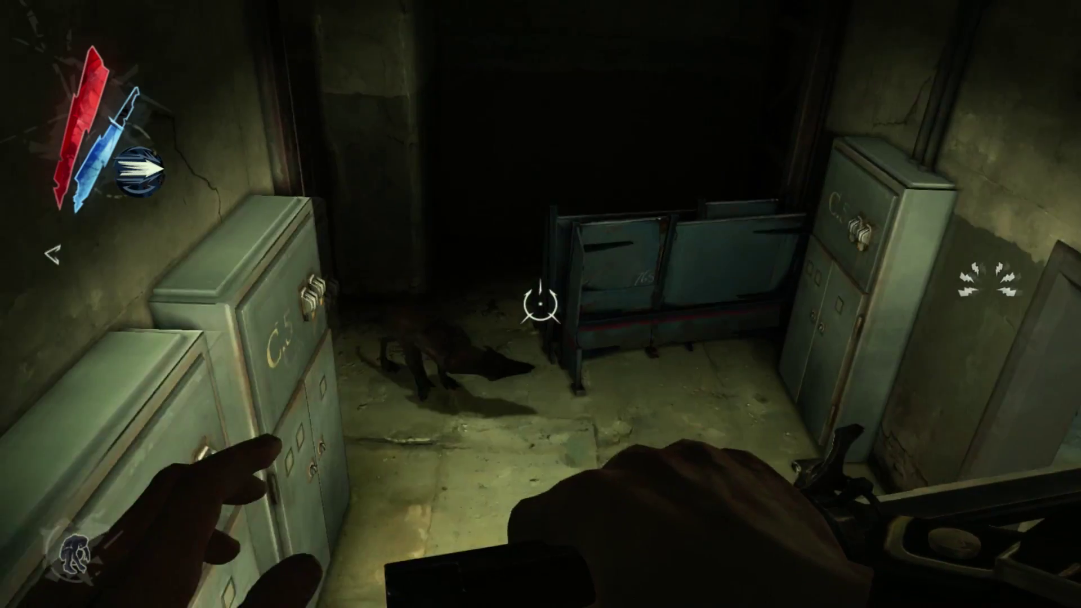
key(w)
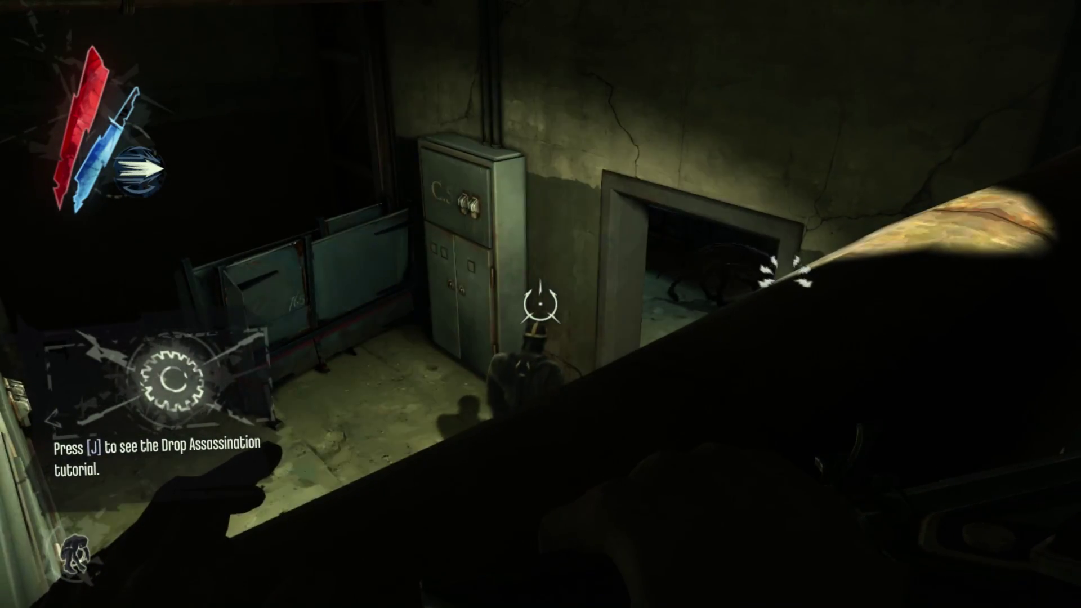
- Scout the dark corridor and edge along the pipe past the guarded doorway
key(w)
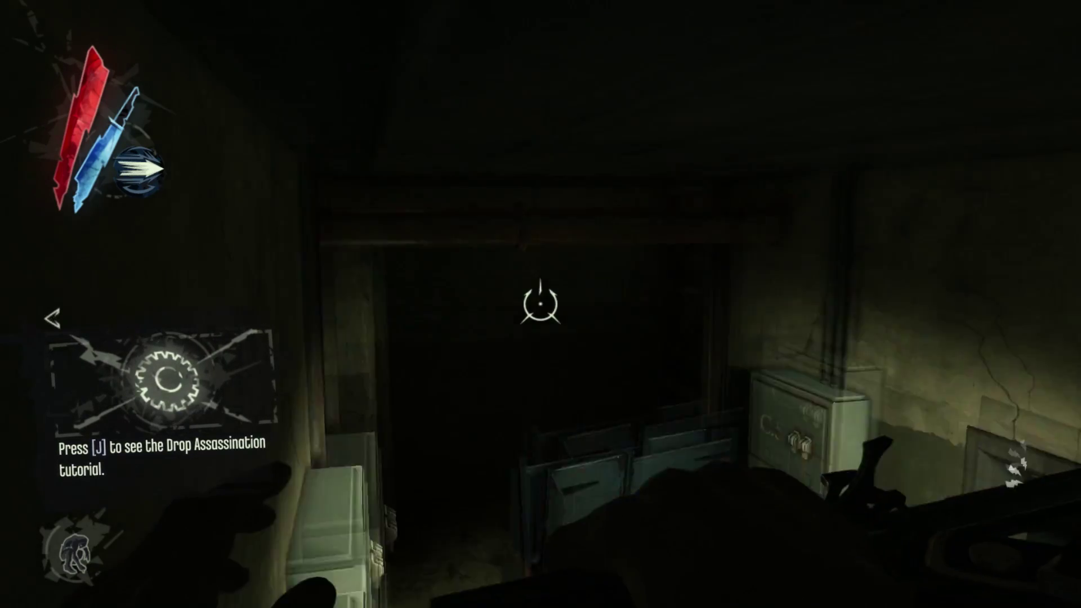
key(w)
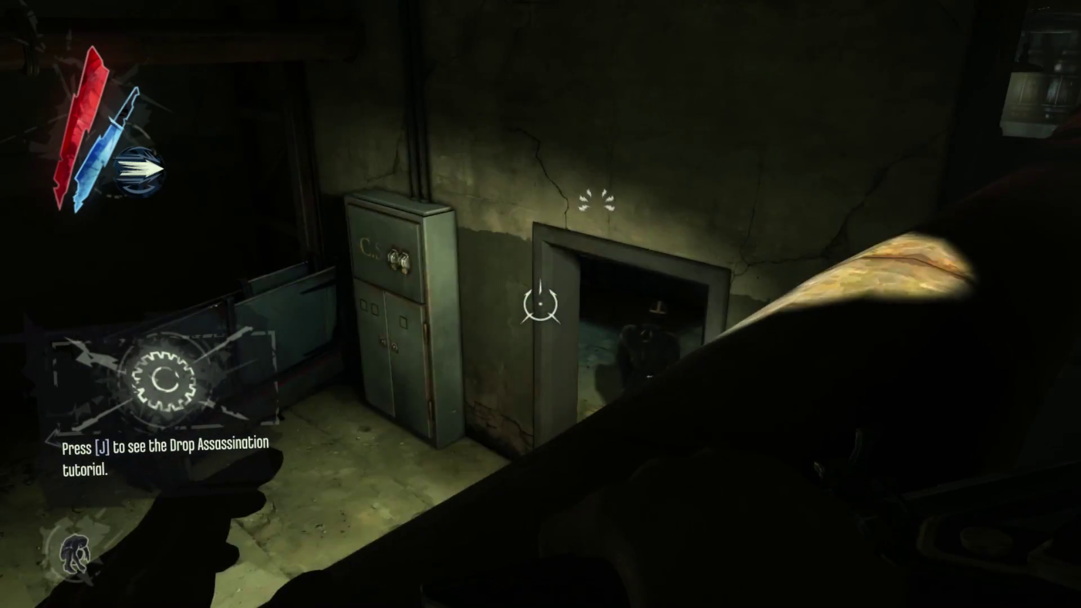
key(d)
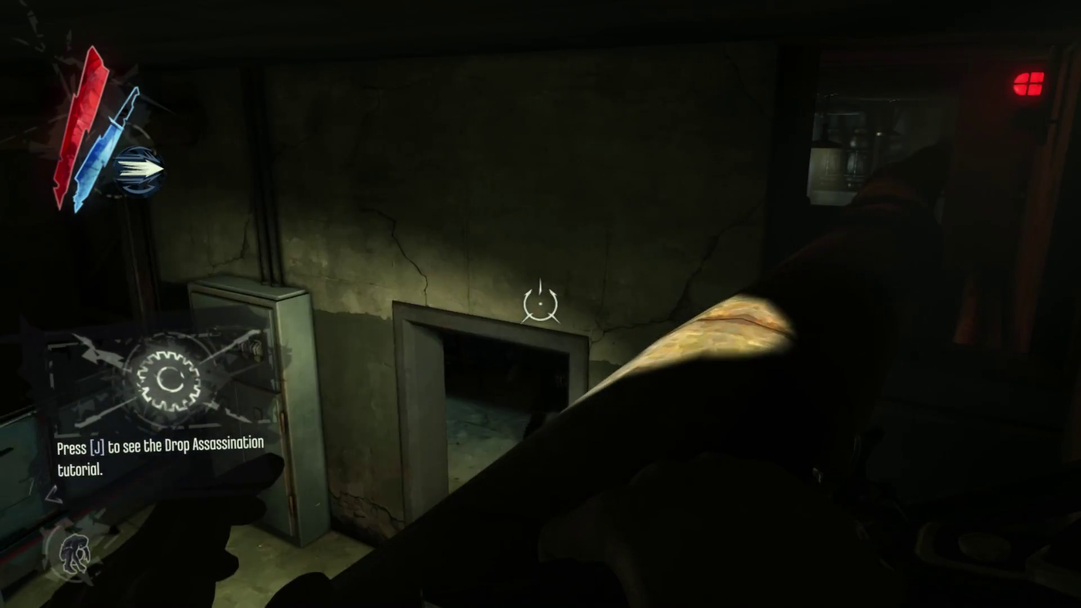
key(d)
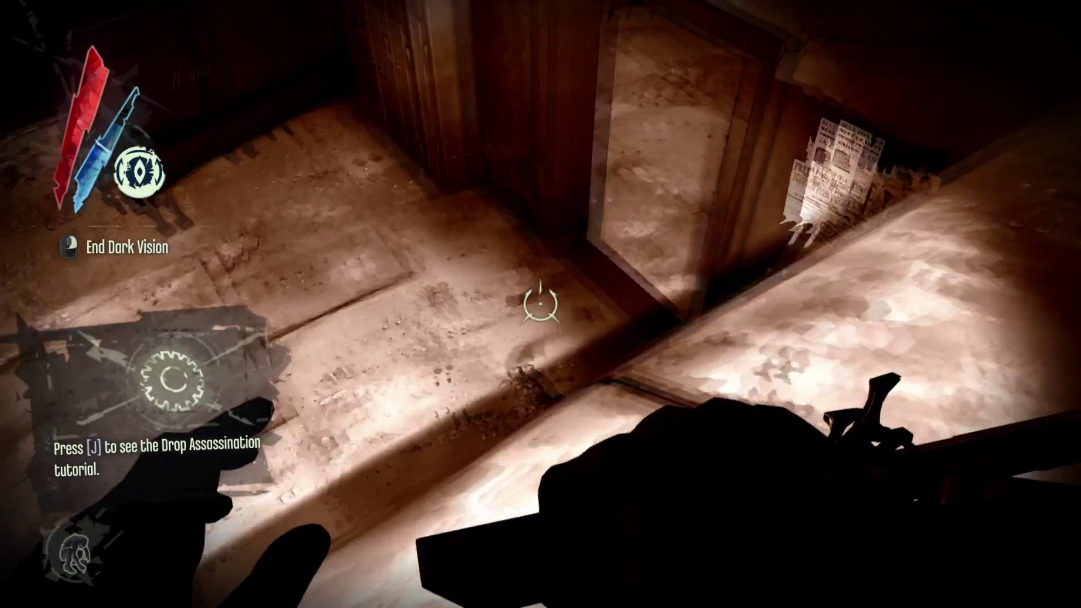
- Drop into the hallway, read the sick-hound note, and Blink past the hound cage
key(f)
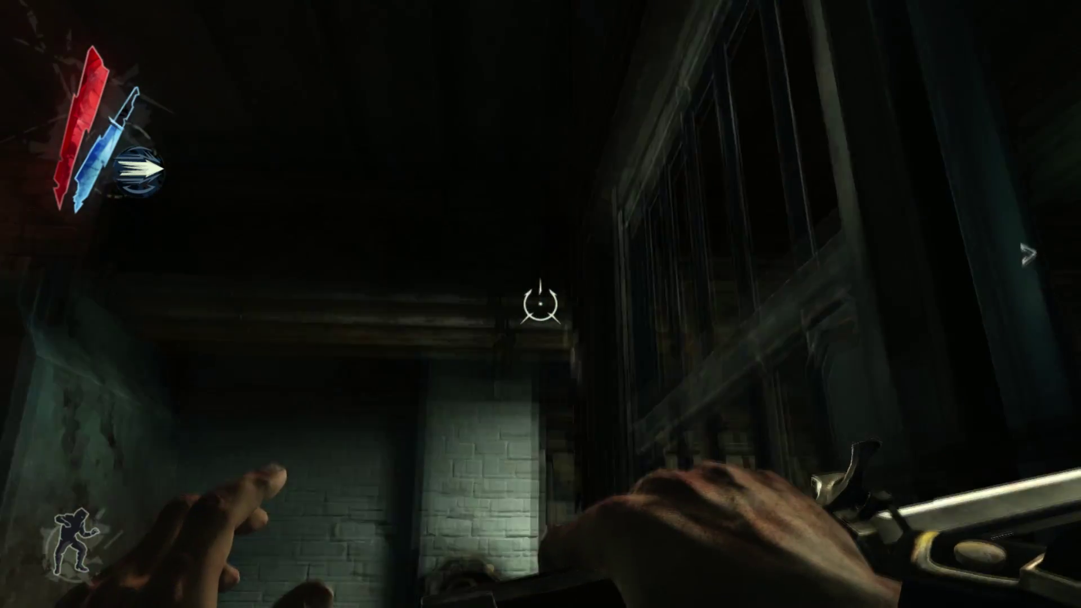
key(f)
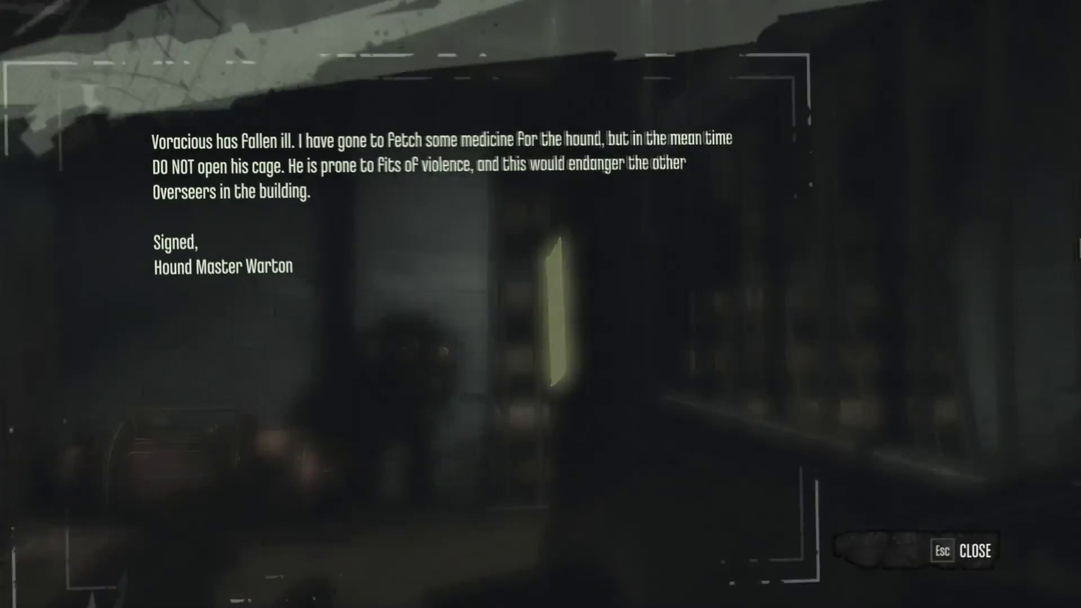
key(Escape)
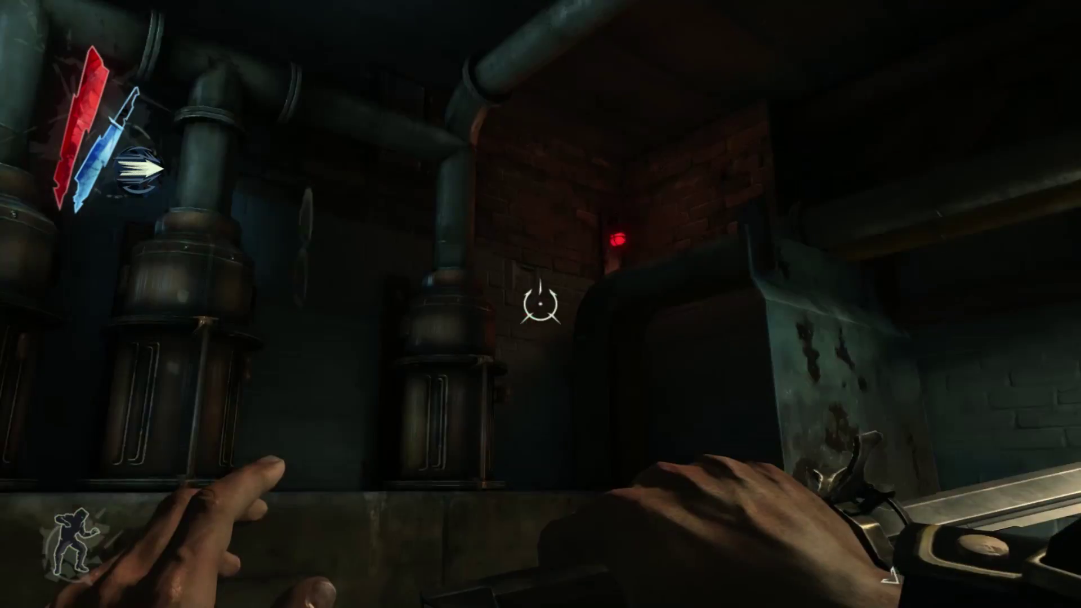
right_click(541, 304)
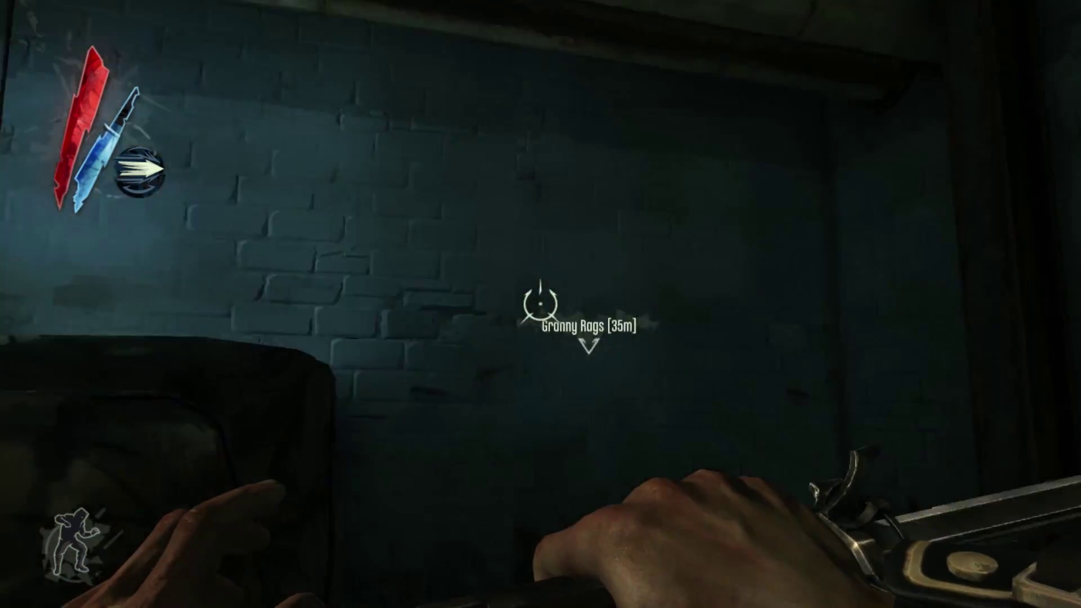
- Blink up the stairwell, try the combination door, and leave for the High Overseer's Office
right_click(540, 304)
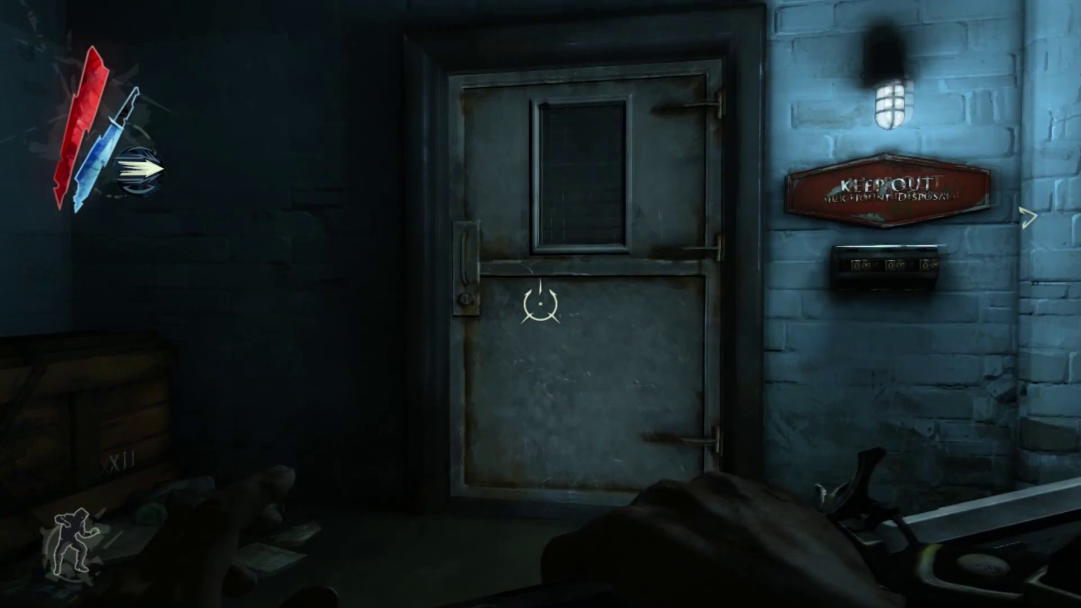
key(f)
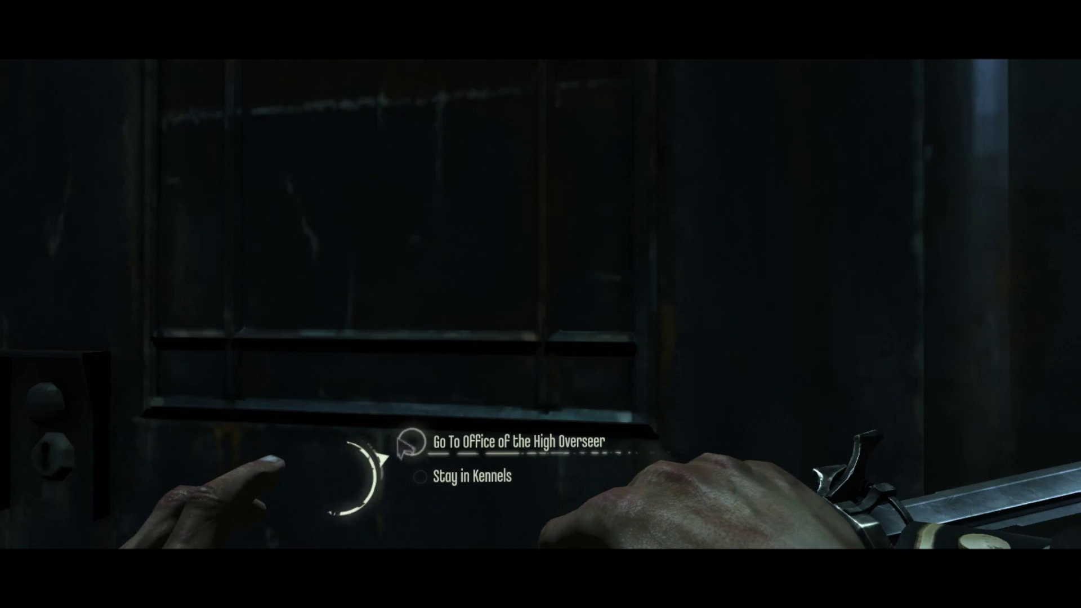
key(f)
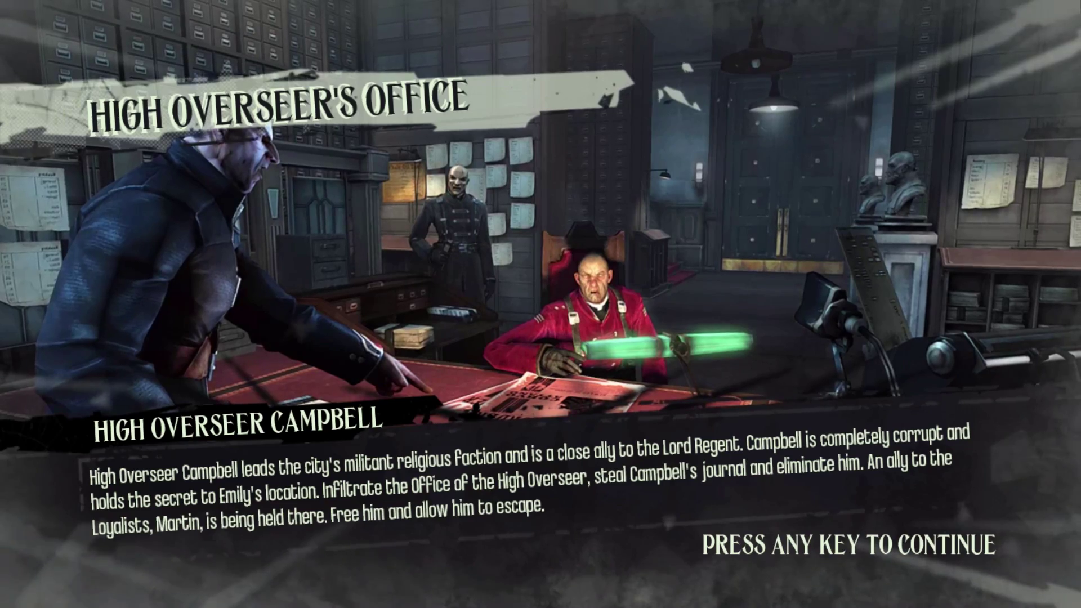
key(space)
- Cross the room past the window and lockers and peek through the metal door's keyhole
key(w)
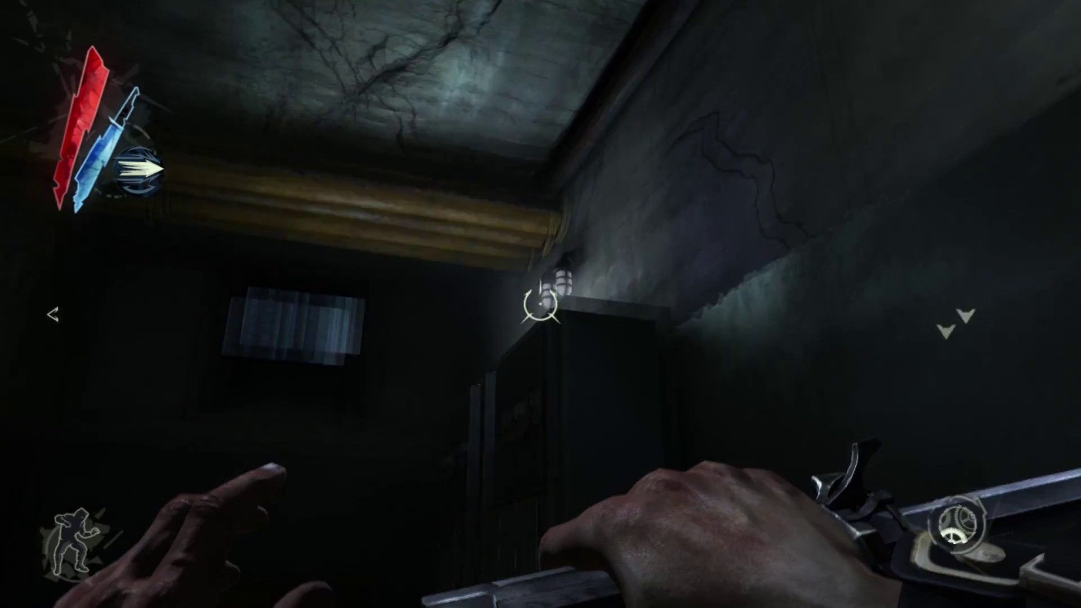
key(w)
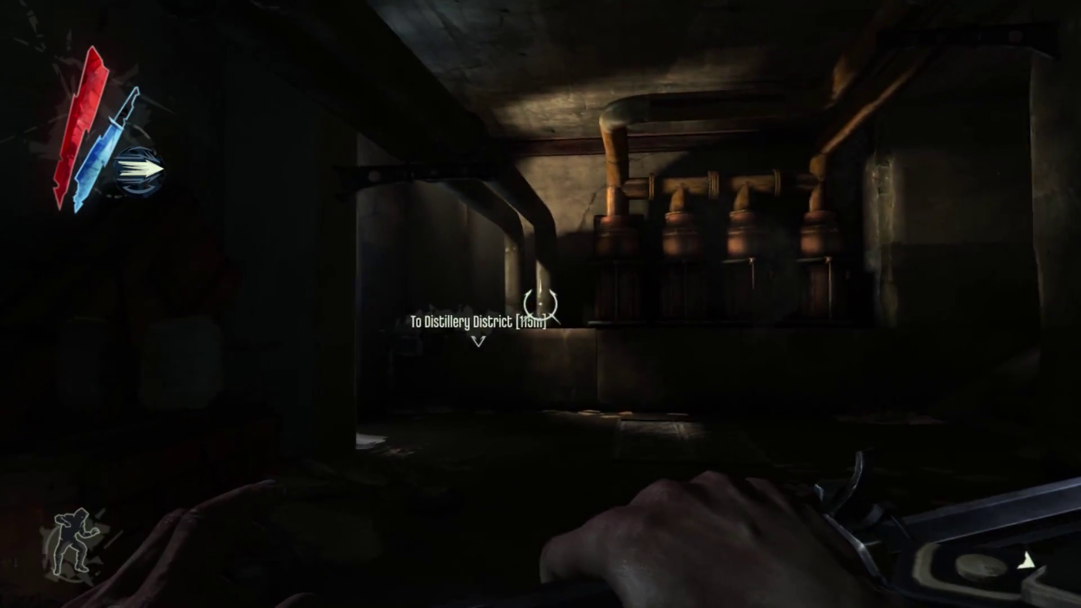
key(w)
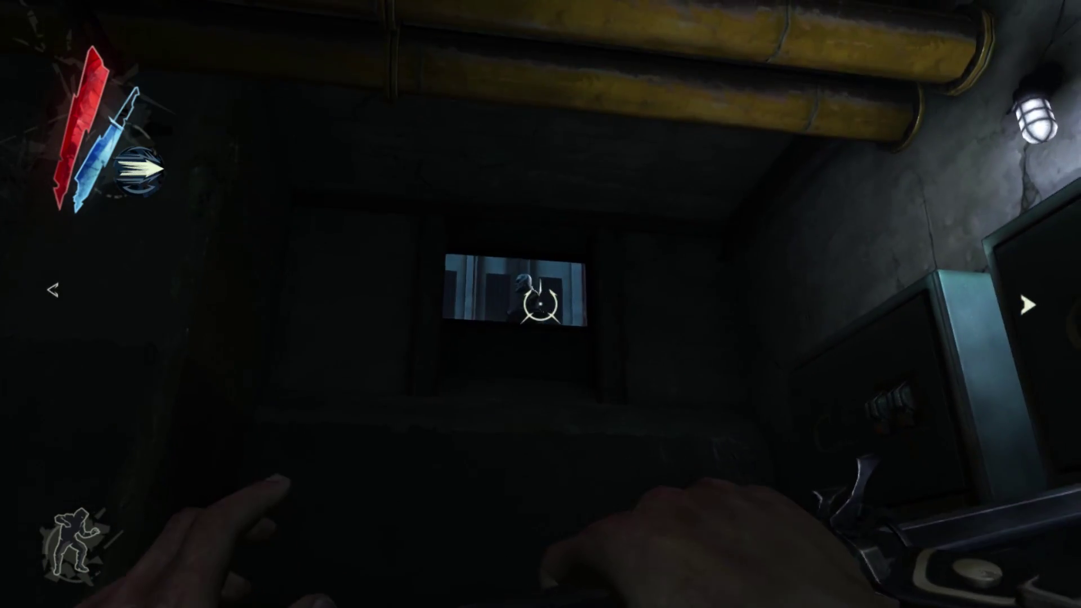
key(w)
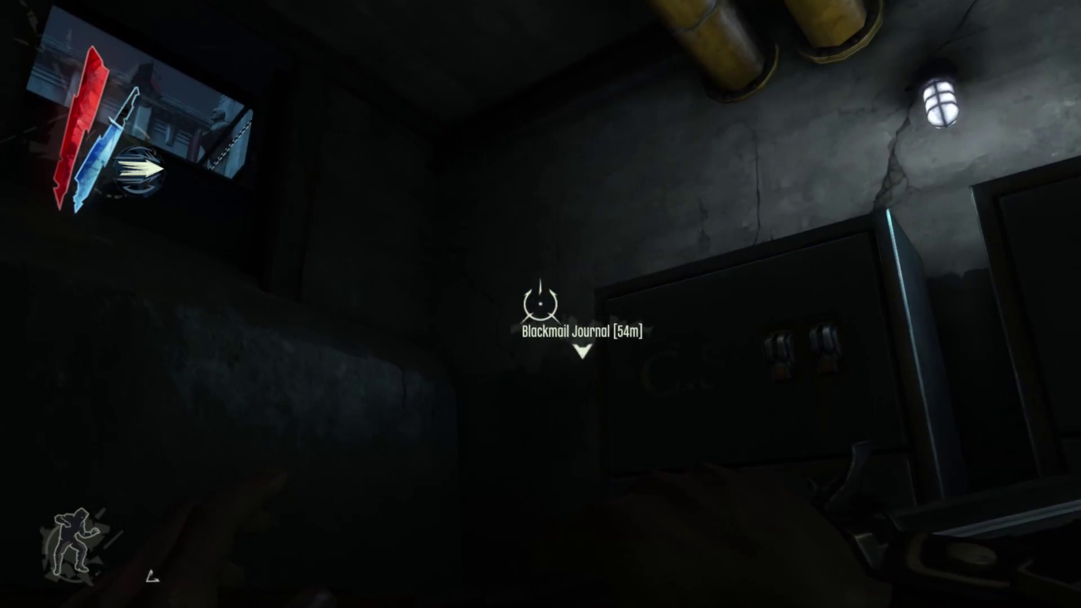
key(w)
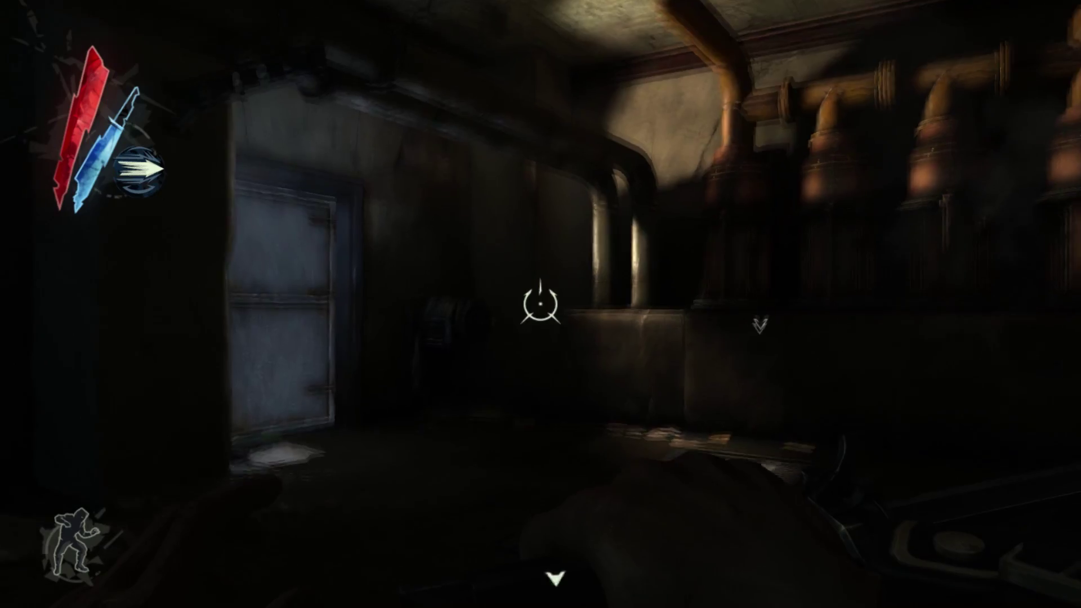
key(w)
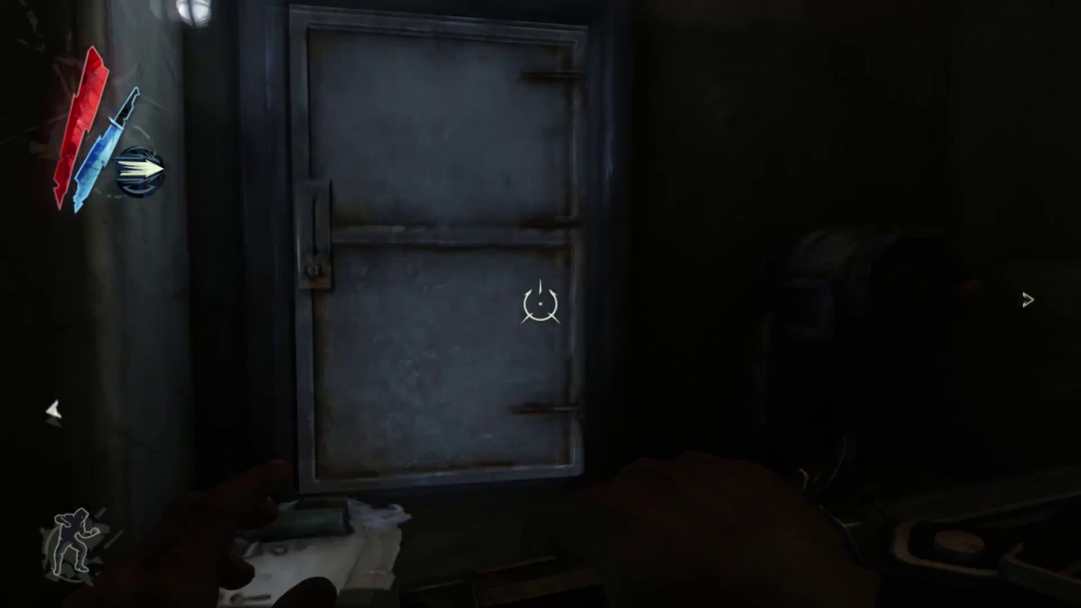
key(w)
- Go through the door, cross the ceiling beam above the rubble, and drop to the corridor
key(f)
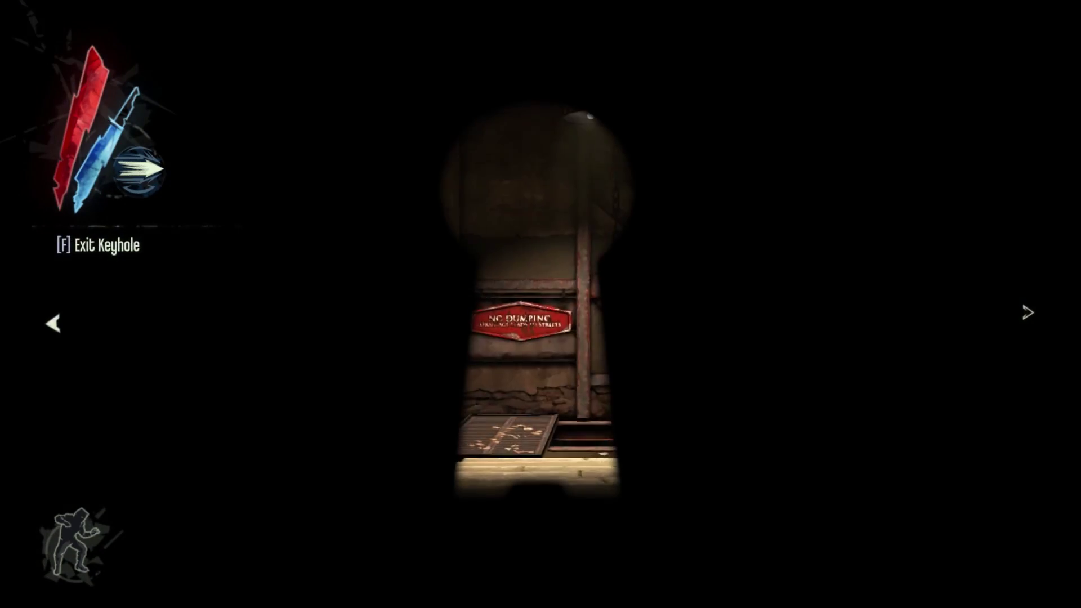
key(f)
key(f)
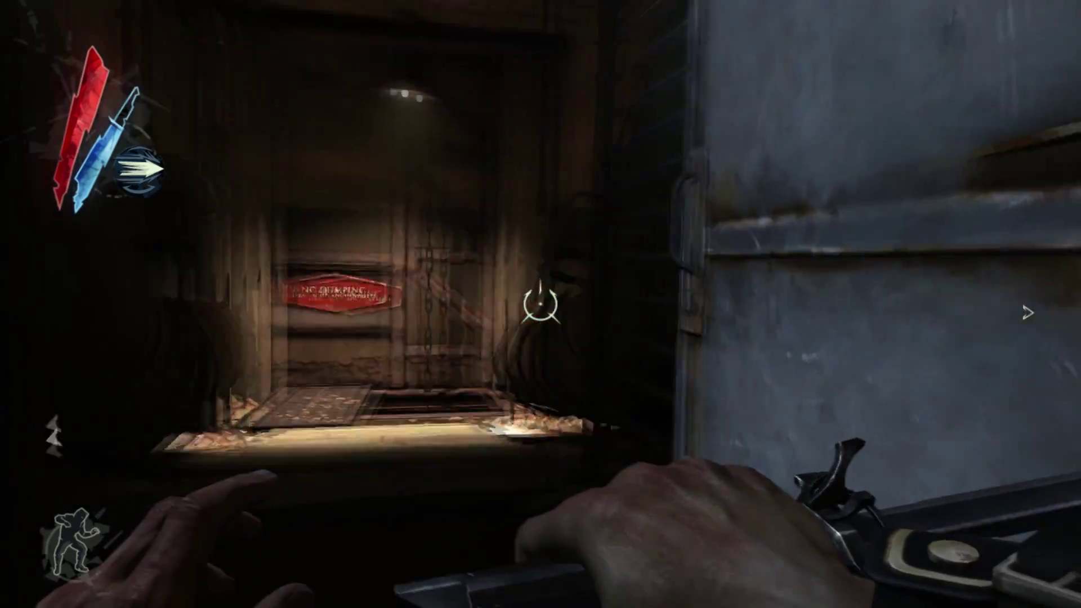
key(w)
key(w)
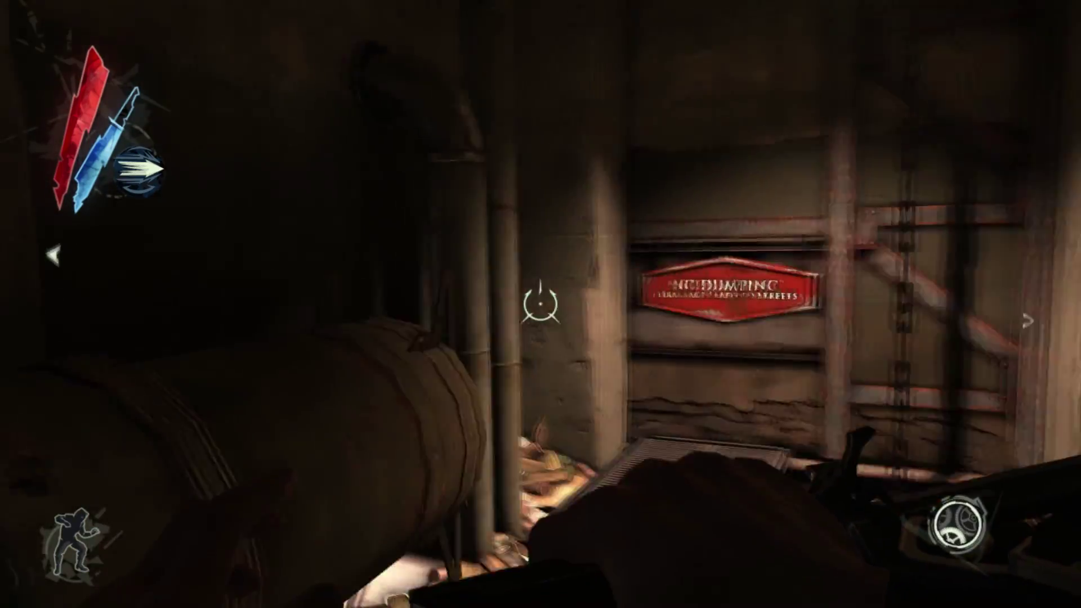
key(w)
key(space)
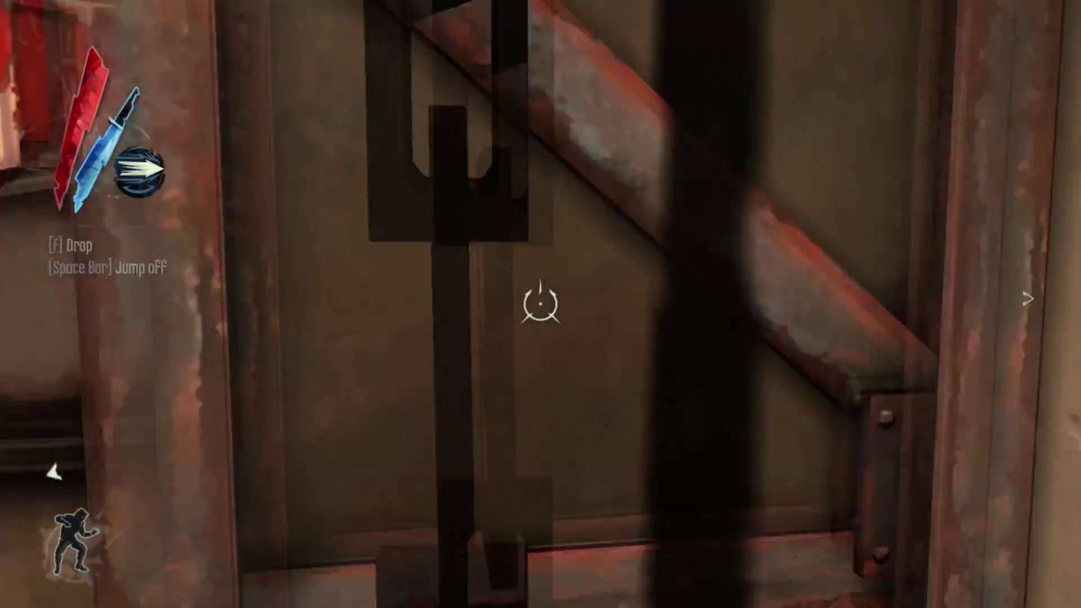
key(w)
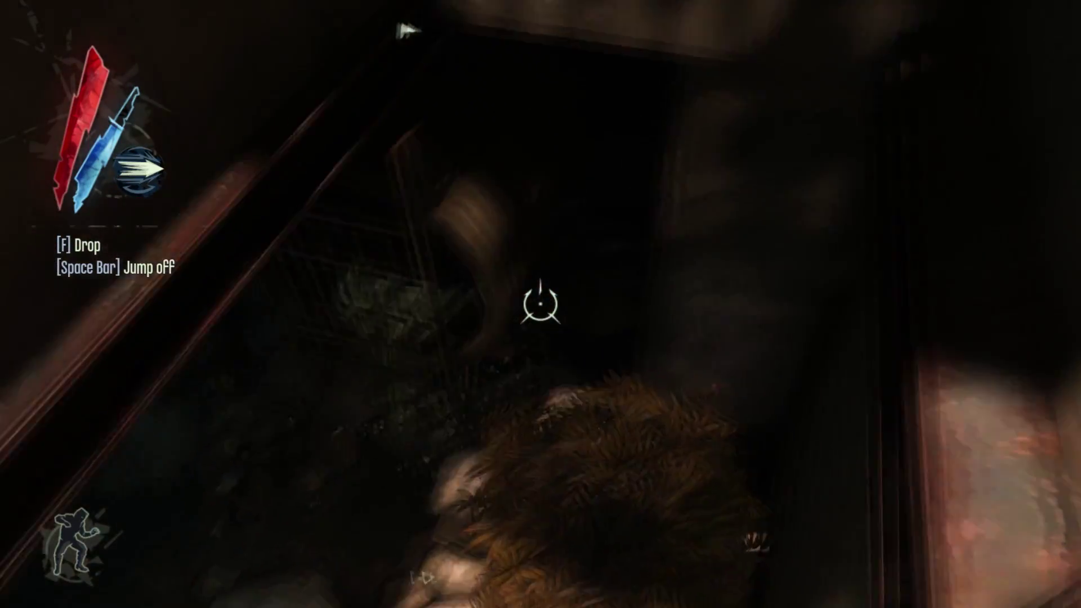
key(w)
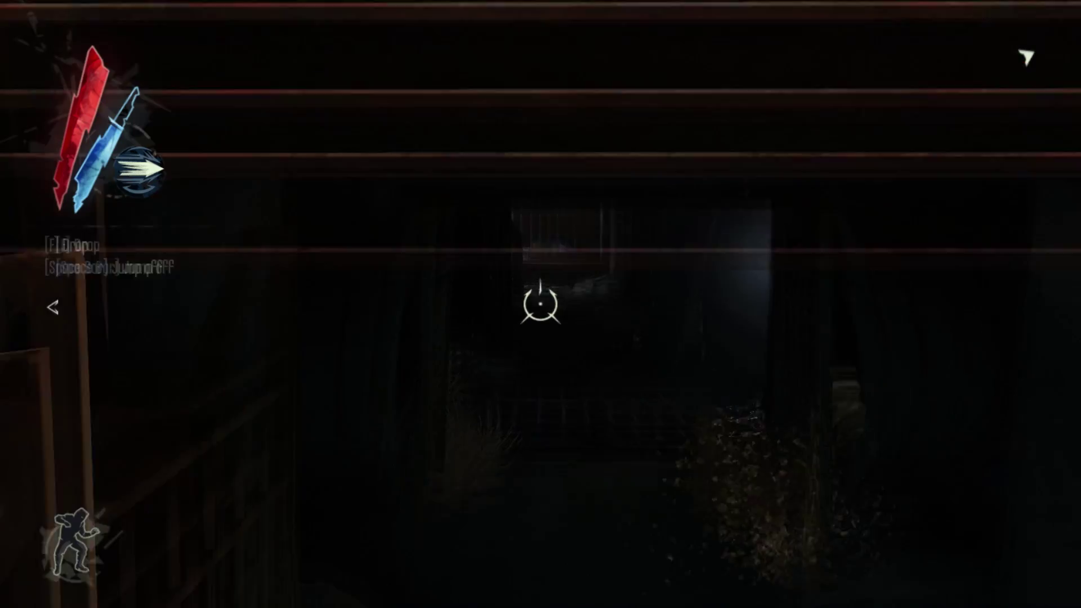
key(f)
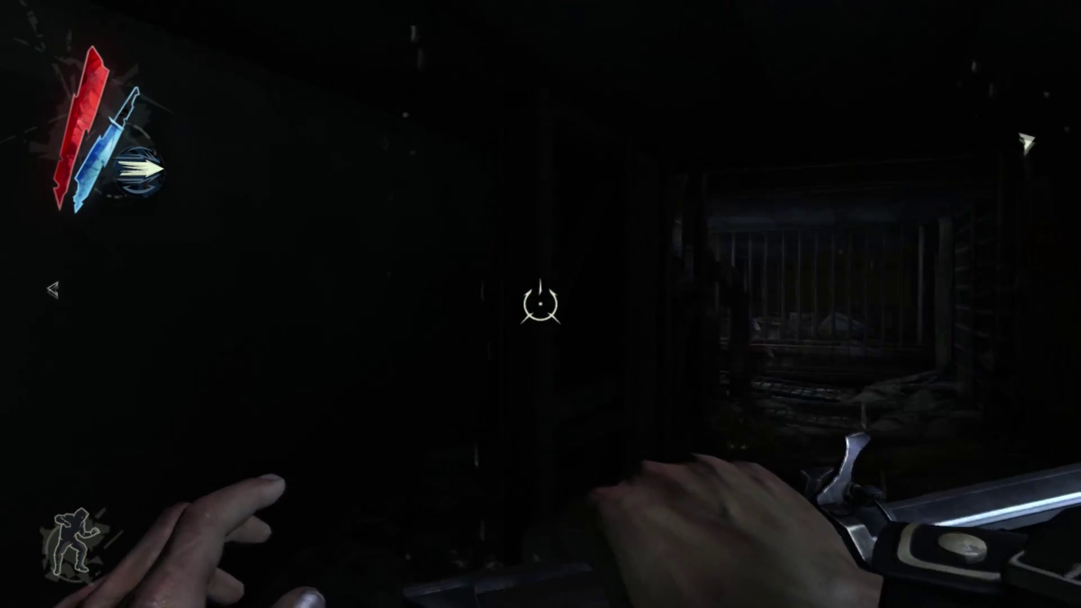
- Advance past the barred gate into the tunnel, look up at the grate, and switch ammunition
key(w)
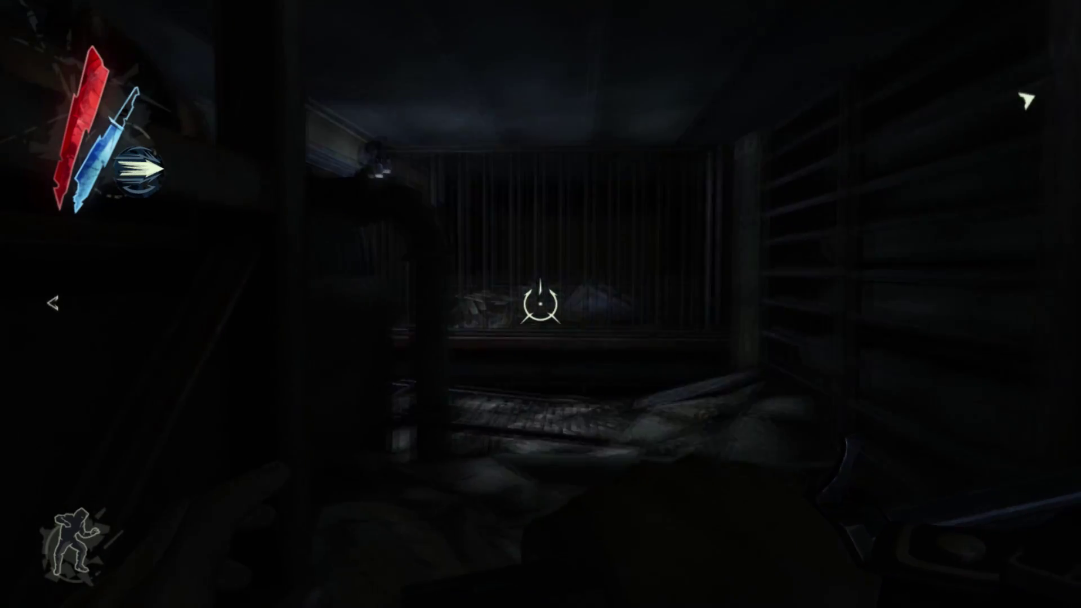
key(w)
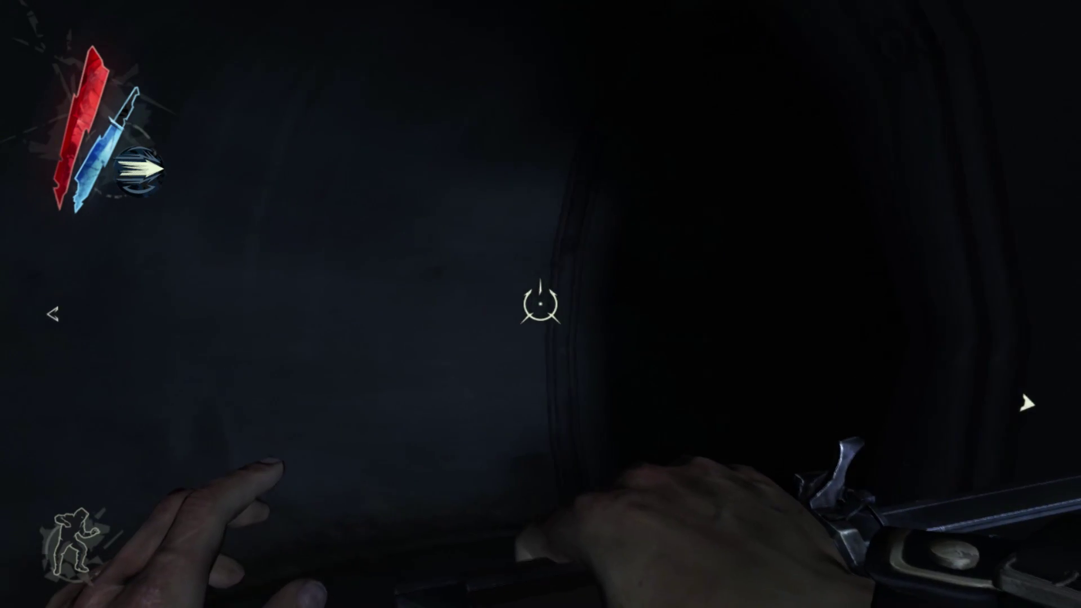
key(w)
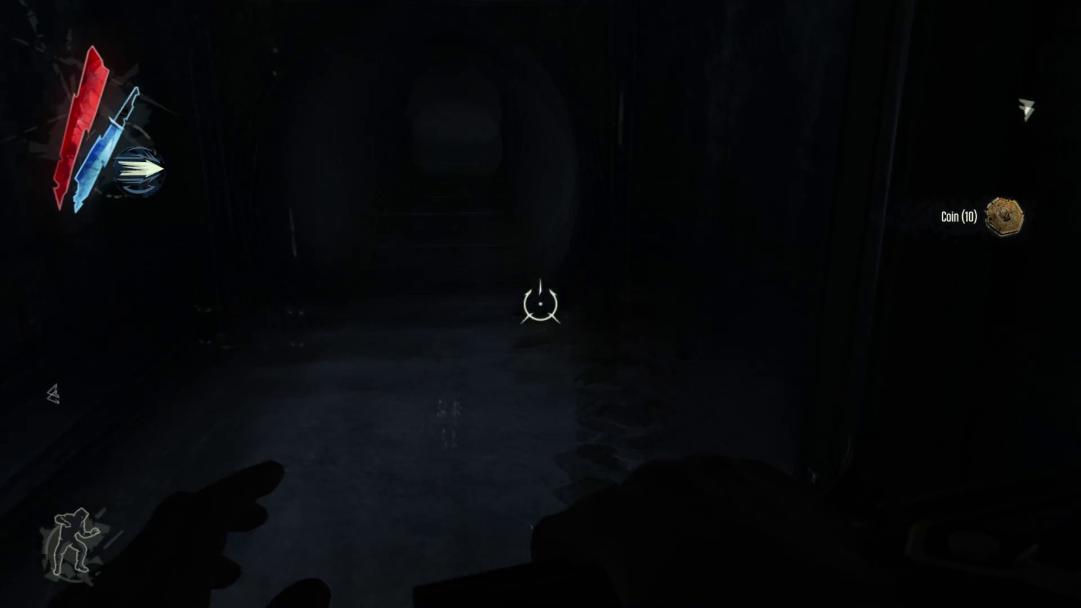
key(w)
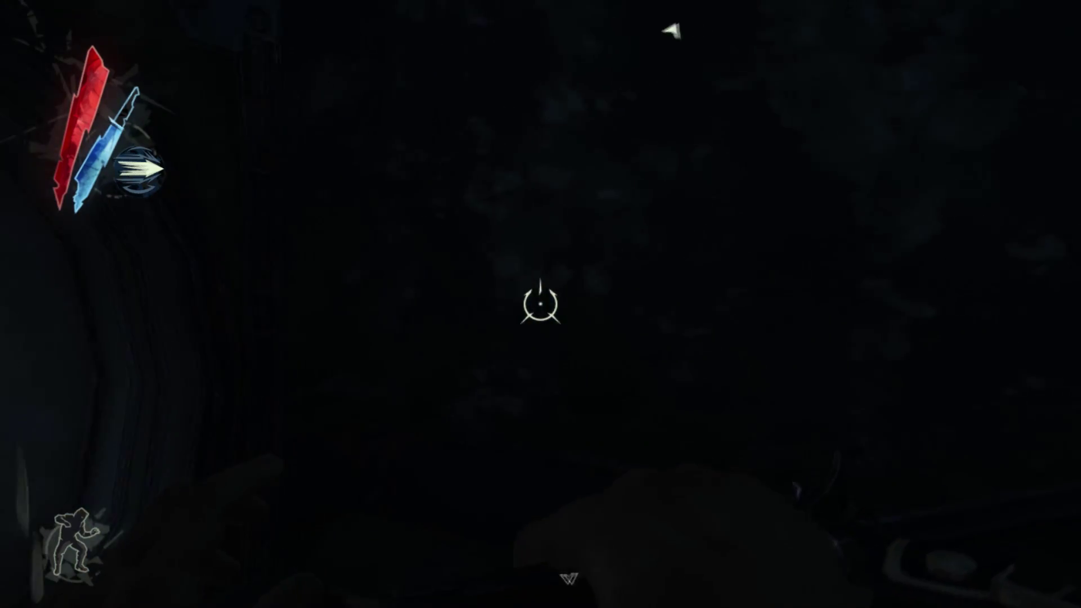
key(w)
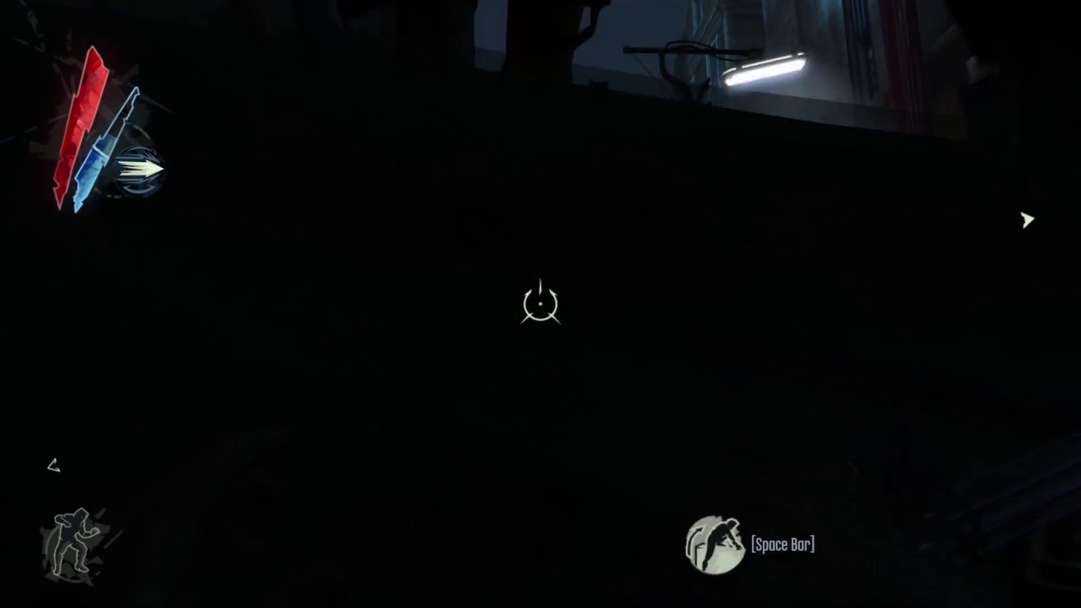
- Climb onto the ledge, cross the street past the iron bars, and approach the staircase
key(space)
key(w)
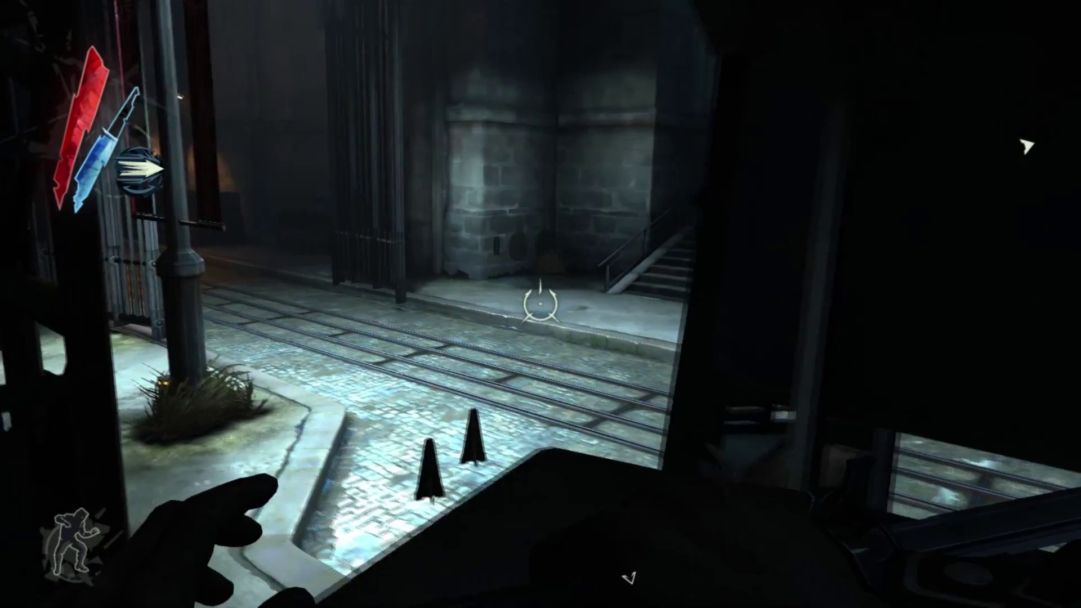
key(w)
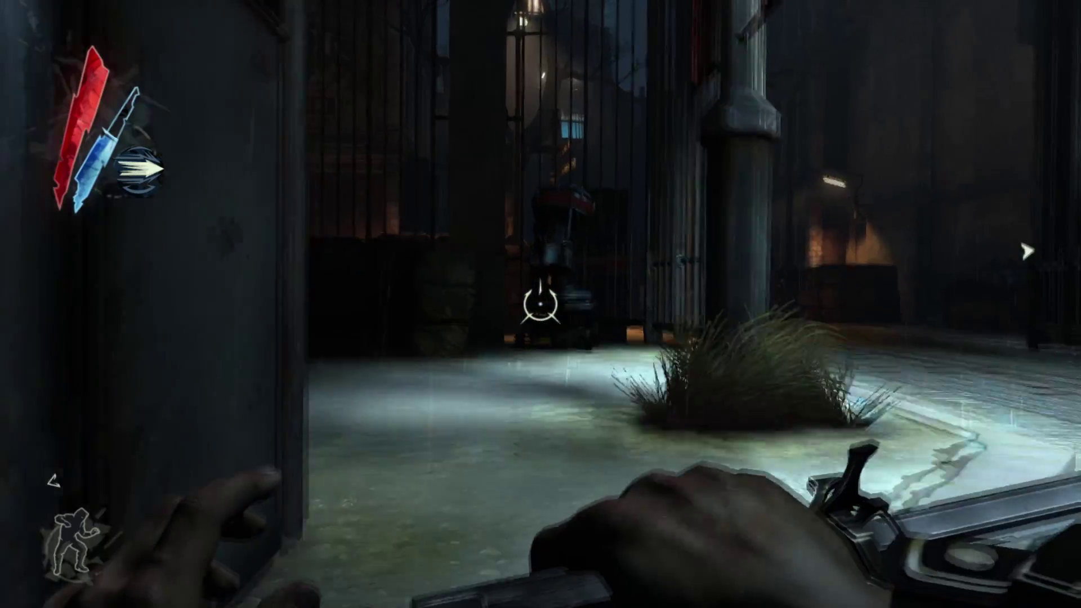
key(w)
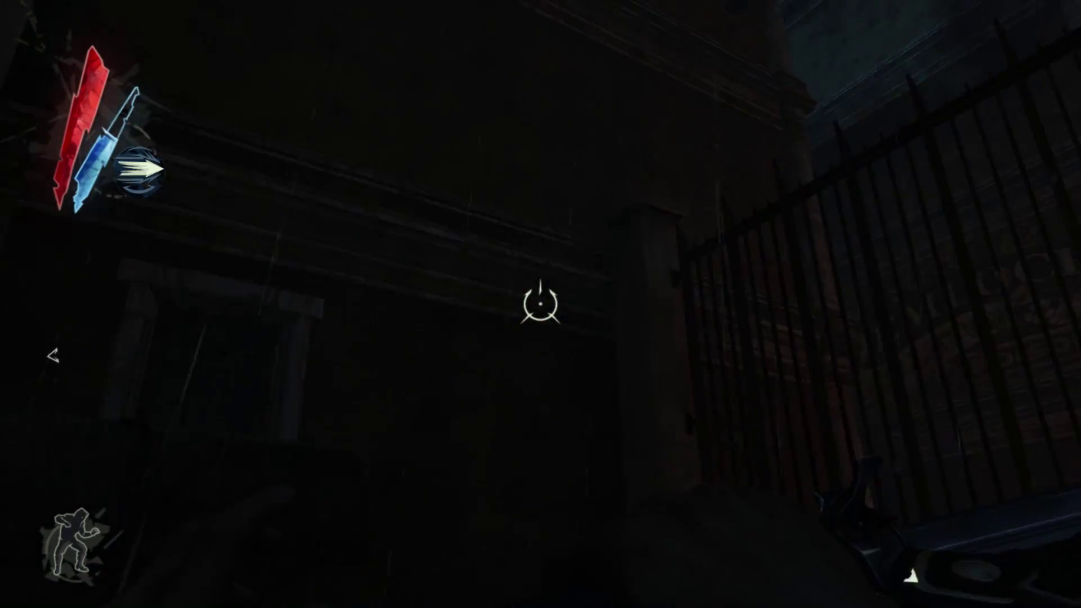
key(w)
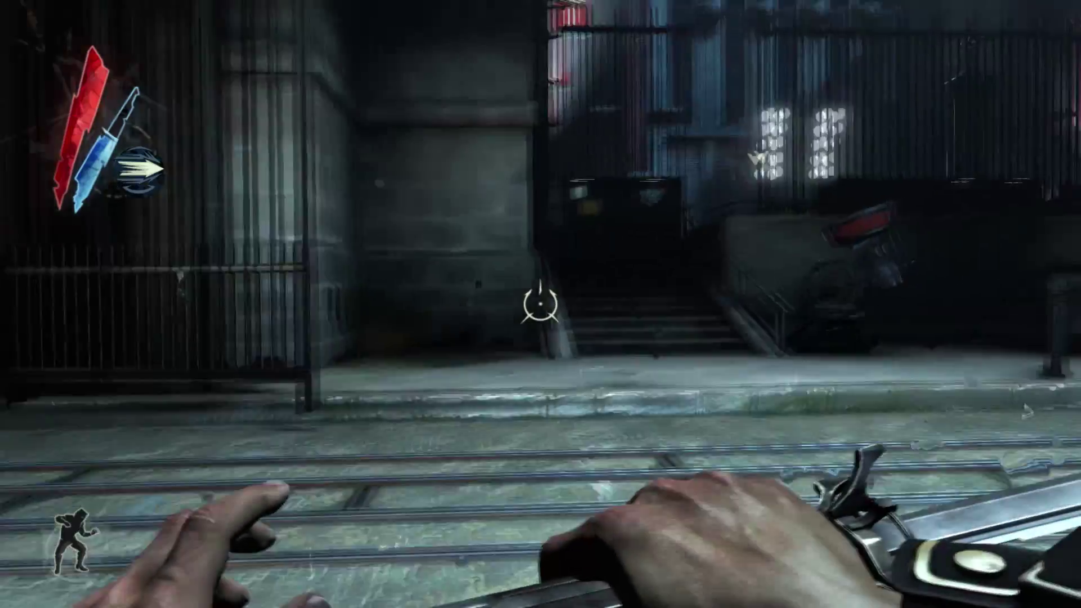
key(w)
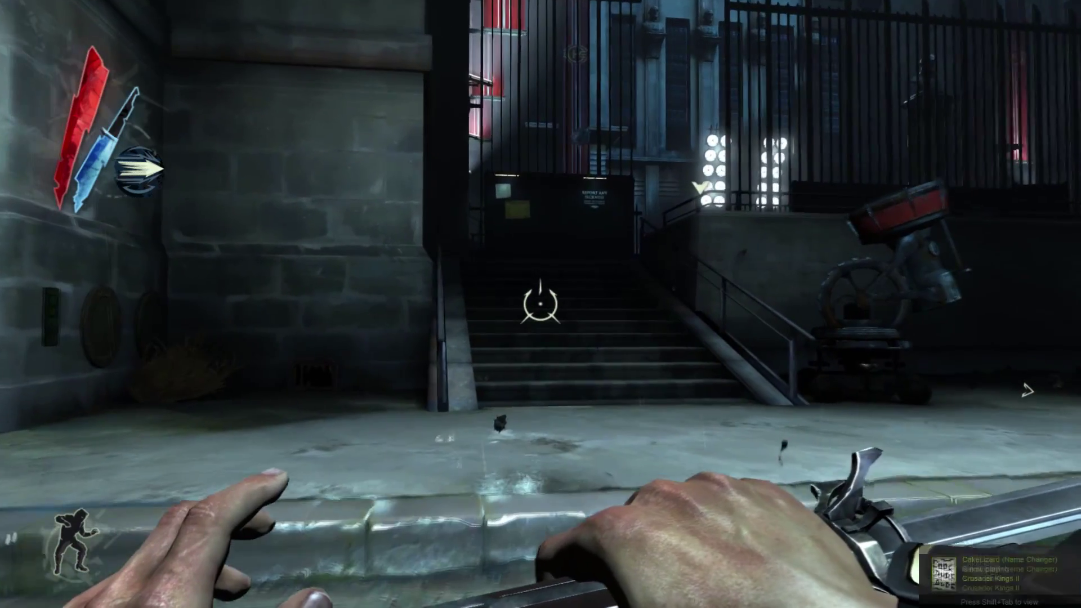
key(w)
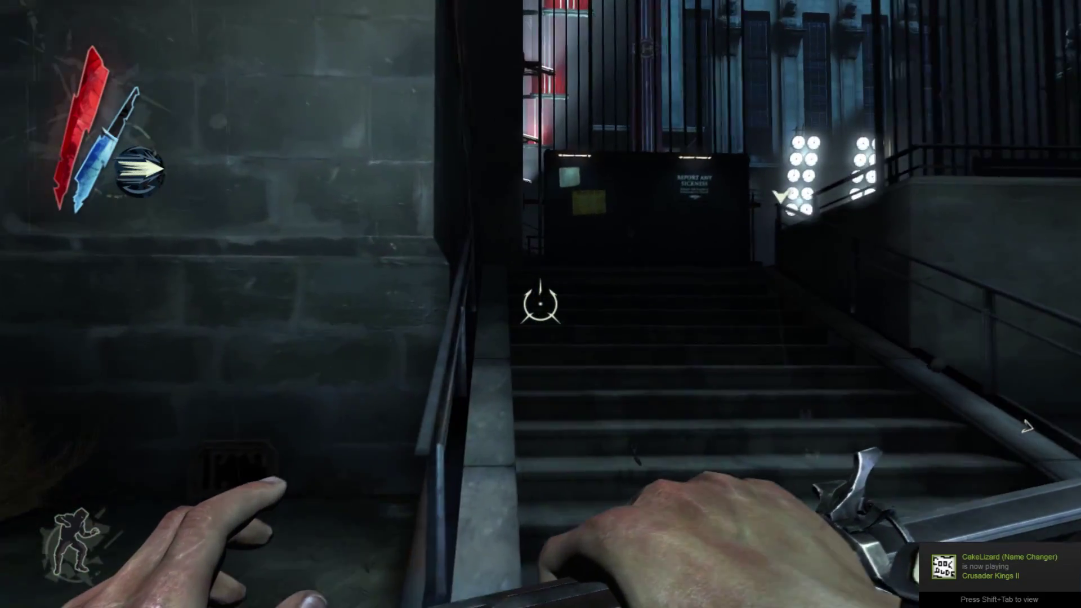
- Climb the staircase onto the side ledge and Blink into the dark alcove by the crates
key(w)
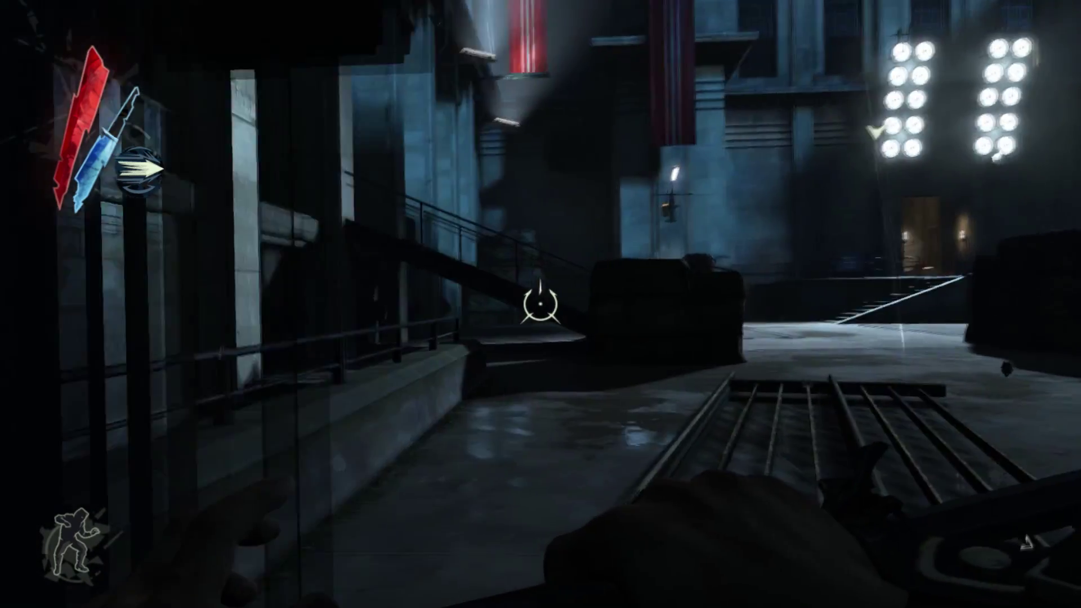
key(w)
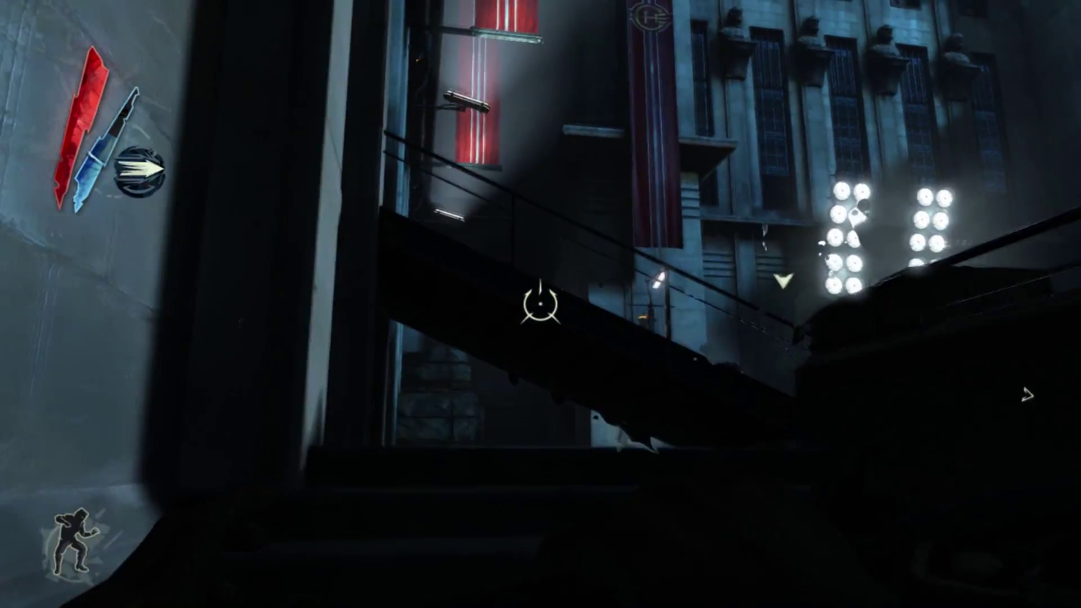
key(w)
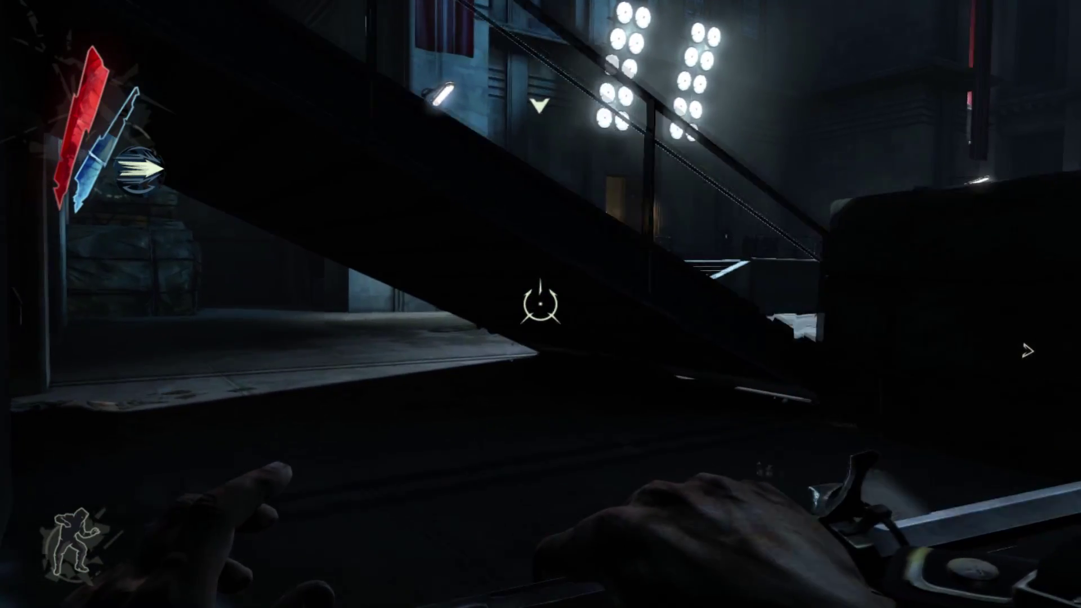
key(w)
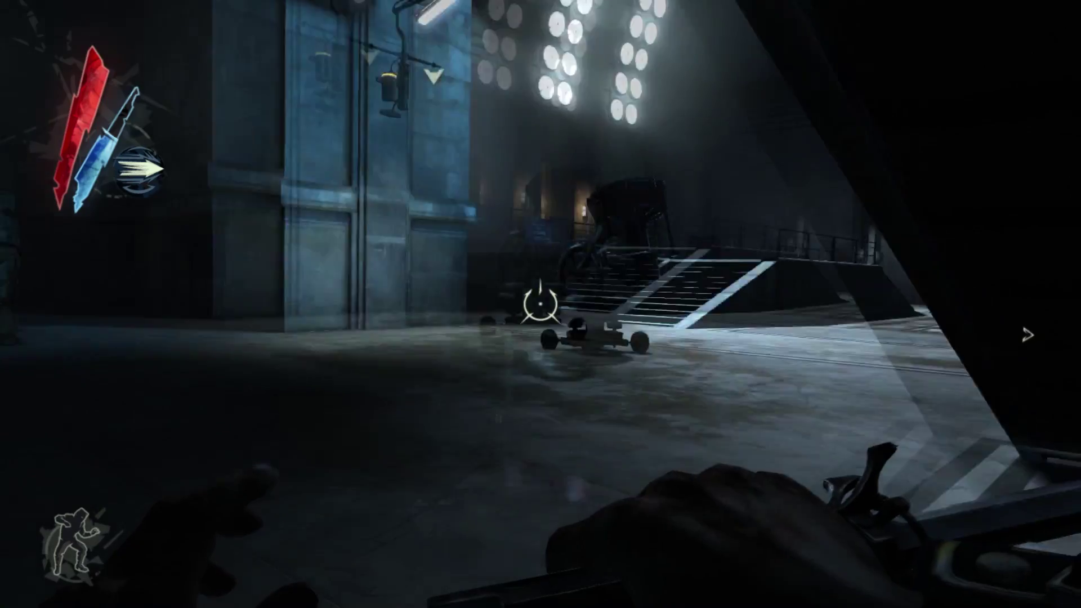
key(w)
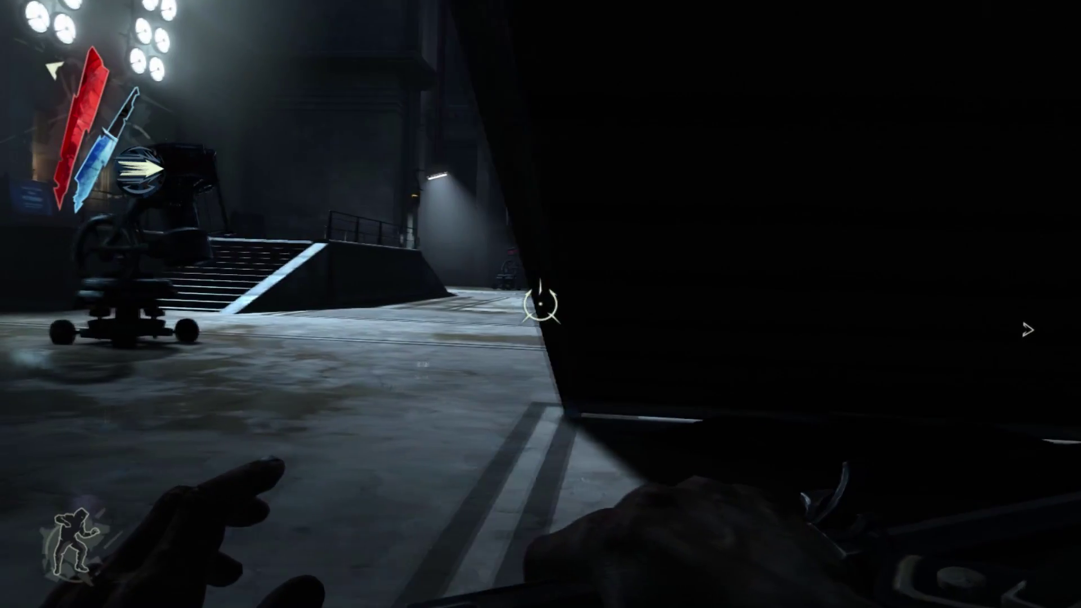
key(w)
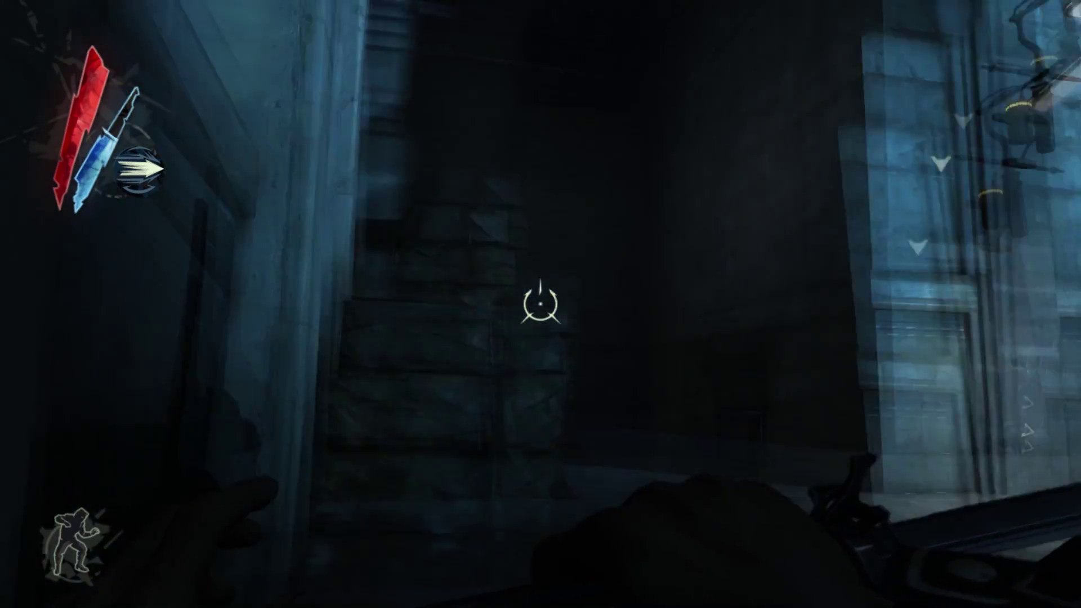
key(w)
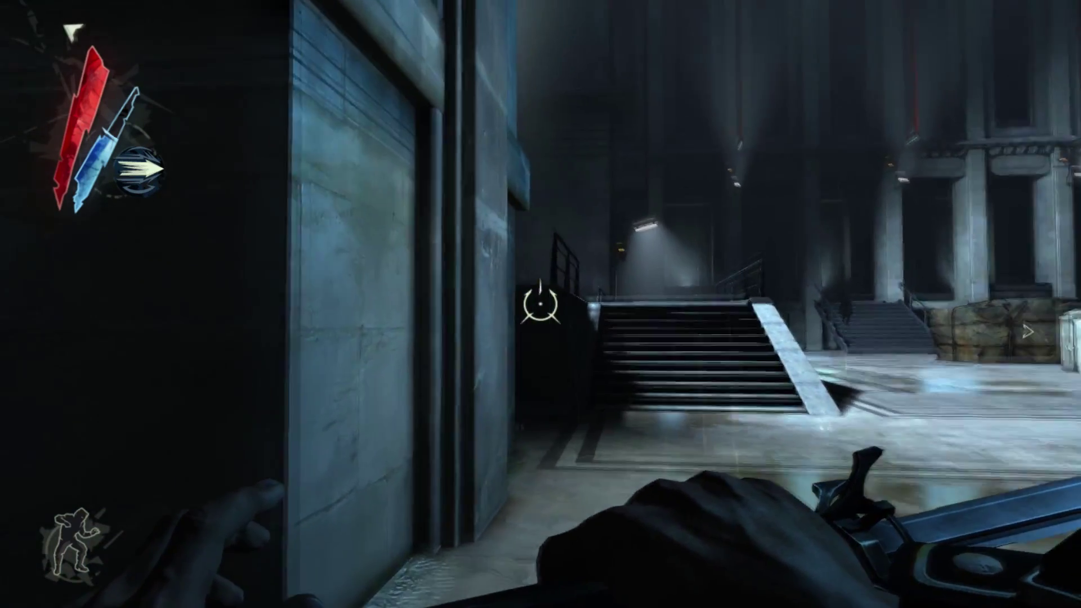
right_click(541, 304)
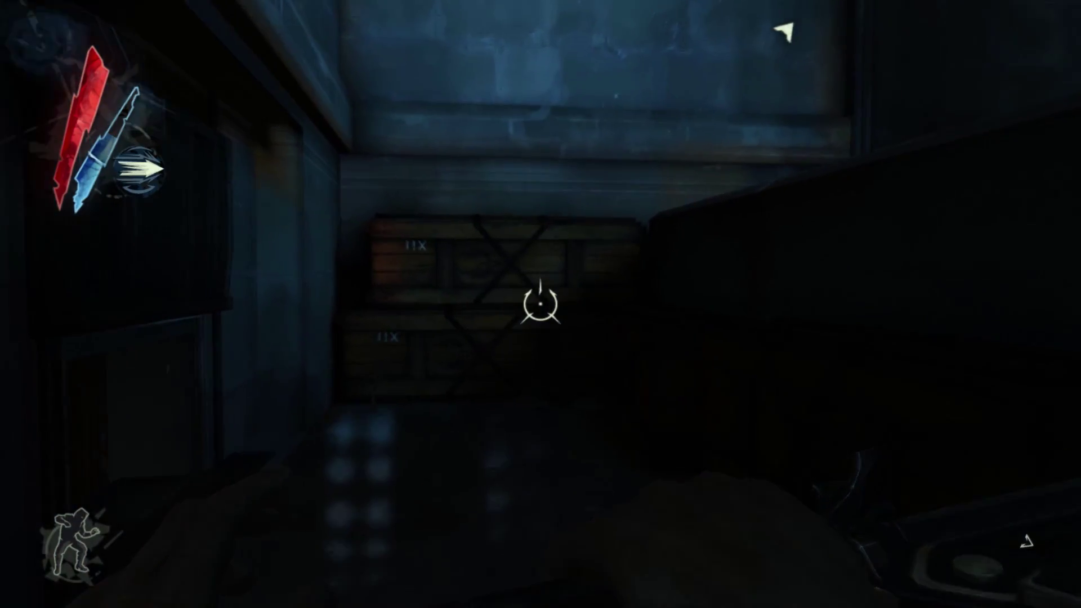
key(w)
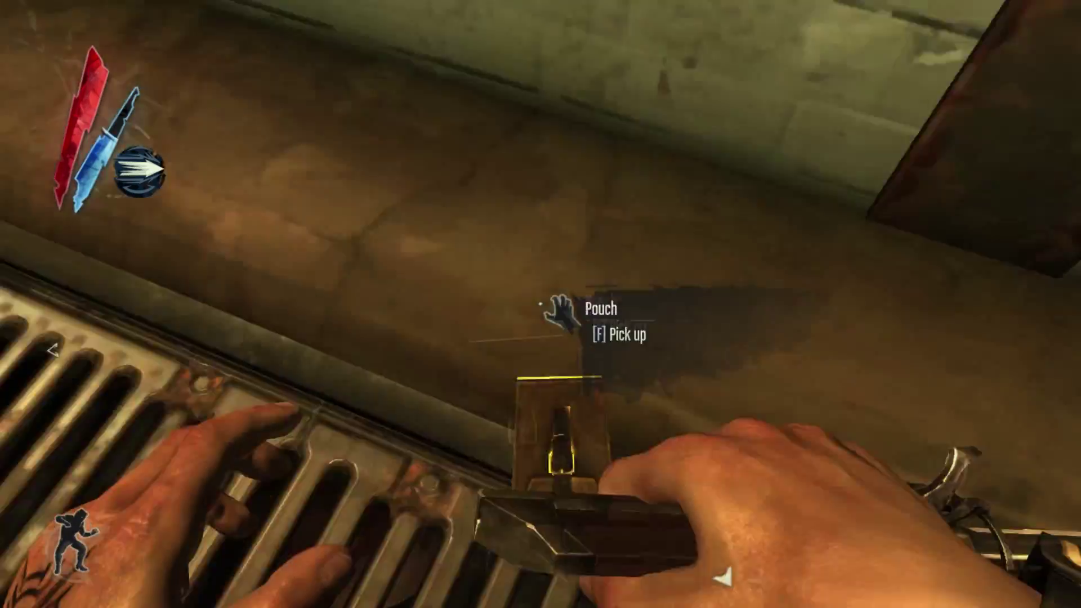
- Pick up the pouch and coins on the grate and in the green-walled corridor
key(f)
key(f)
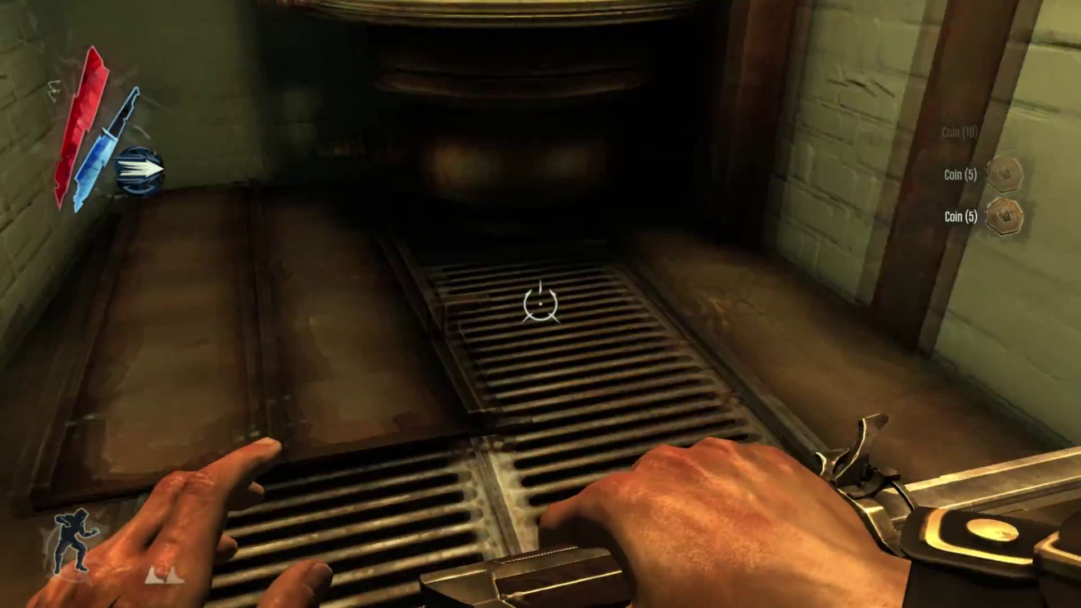
key(w)
key(f)
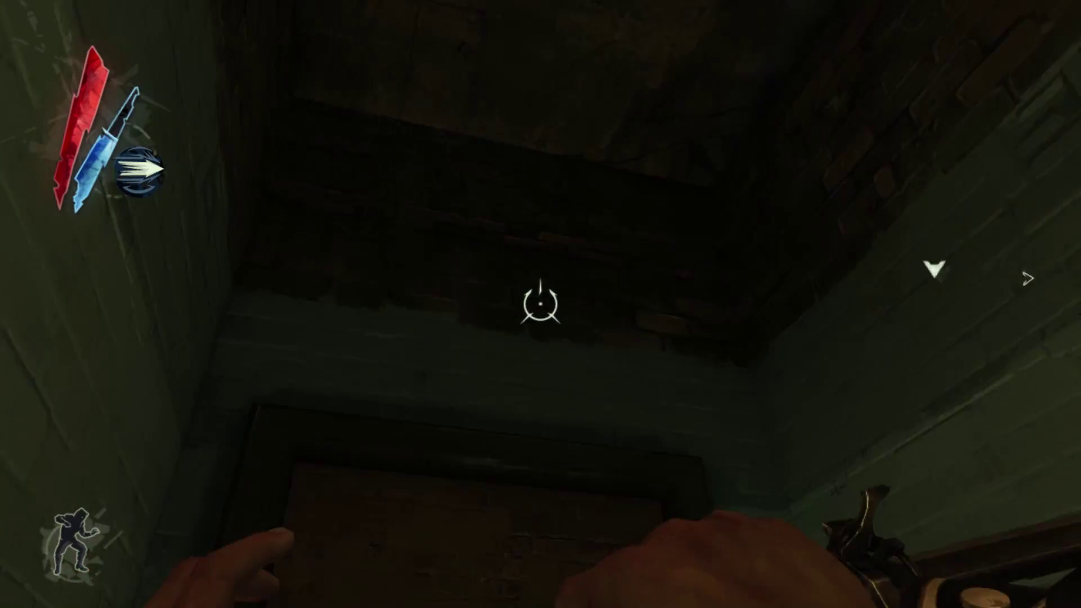
- Drop into the green-brick boiler room and climb past the lit window to overlook the courtyard
key(w)
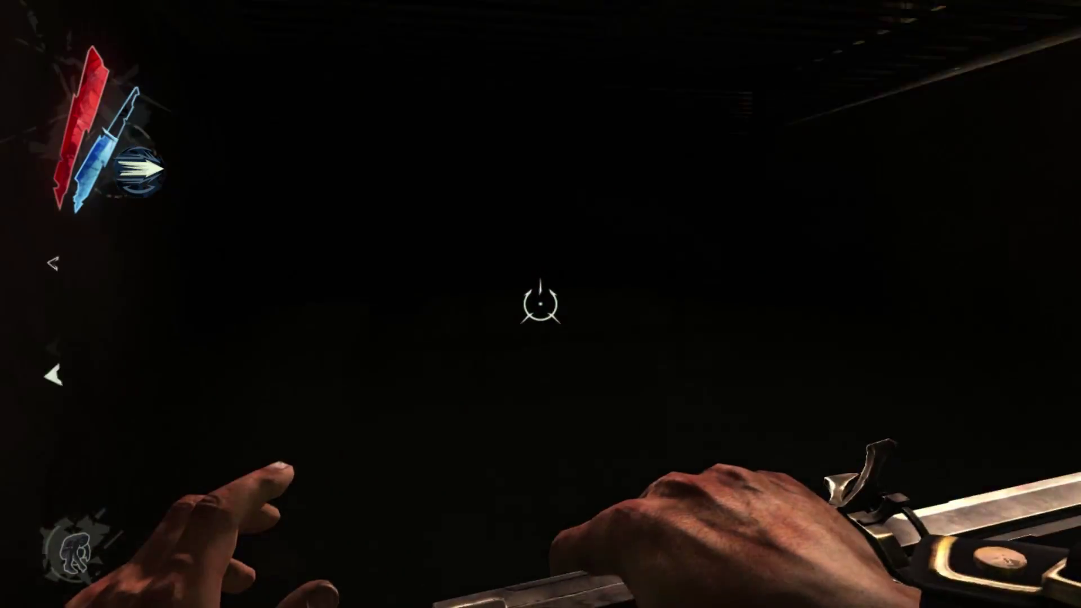
key(w)
key(space)
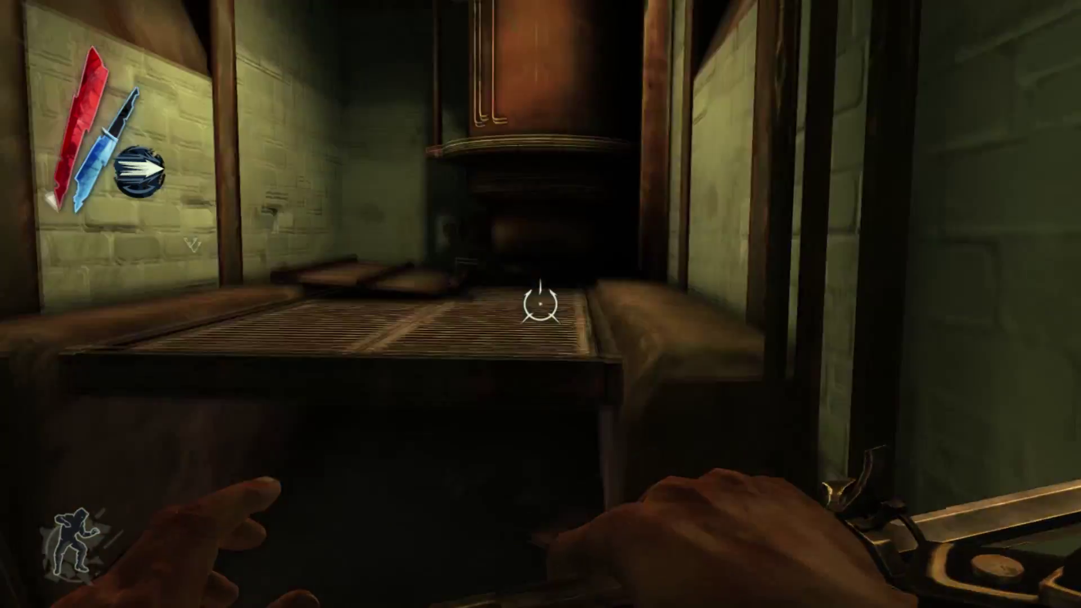
key(w)
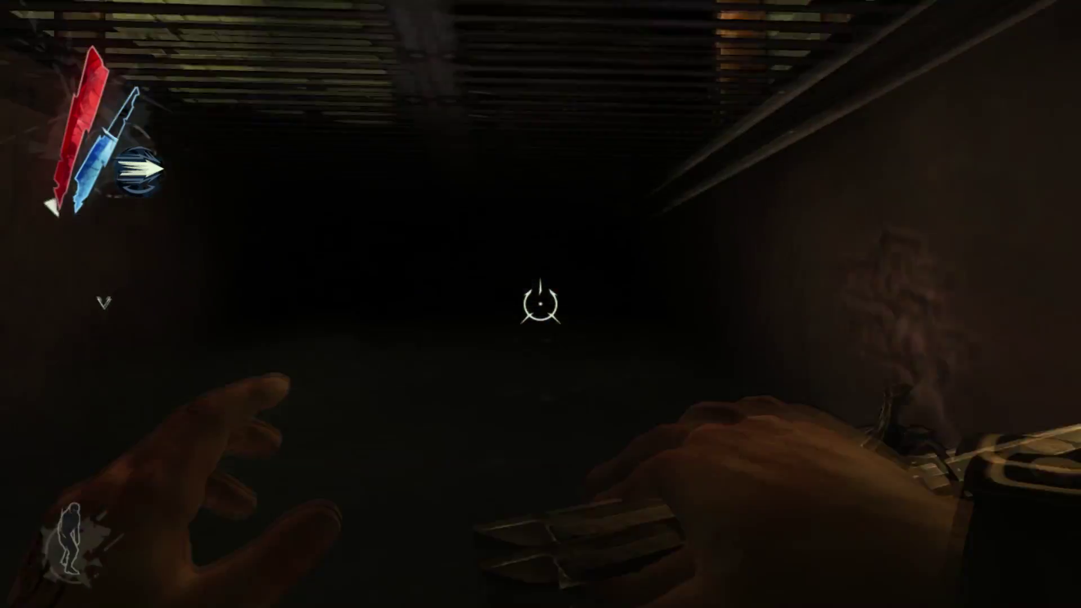
key(w)
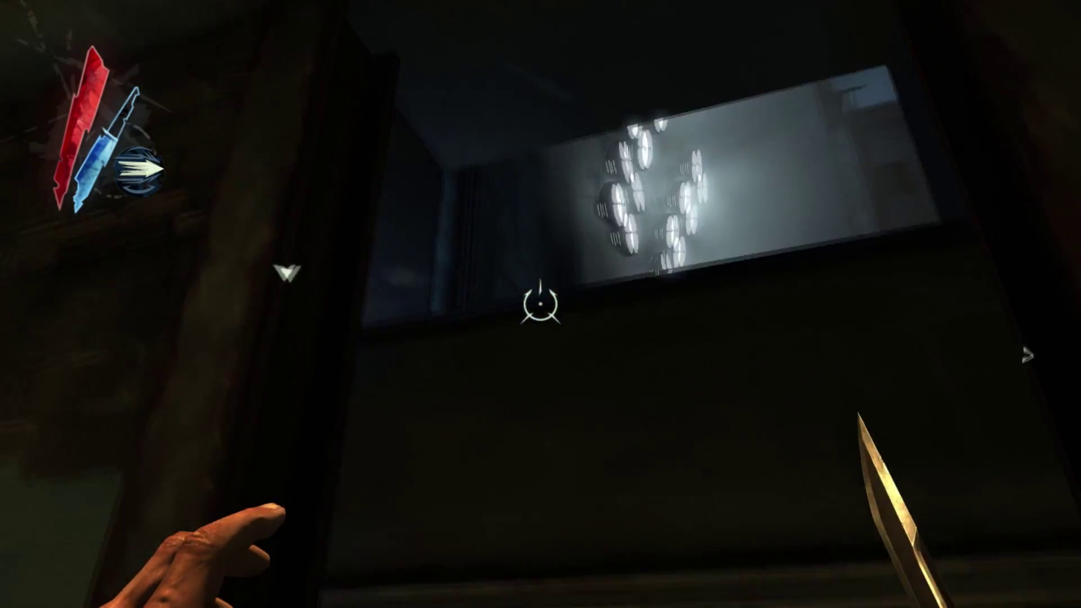
key(w)
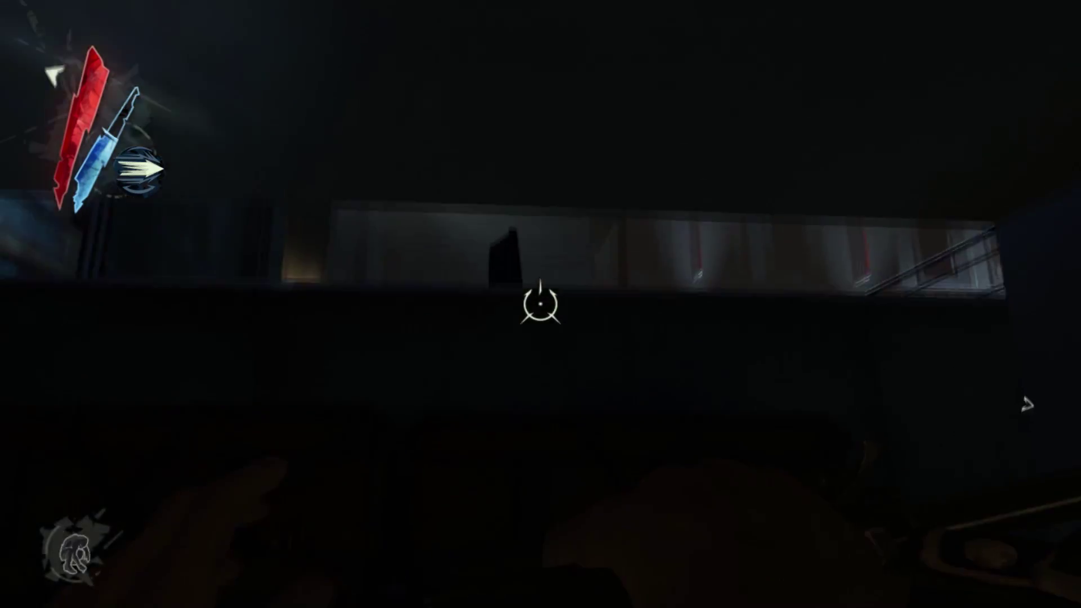
key(w)
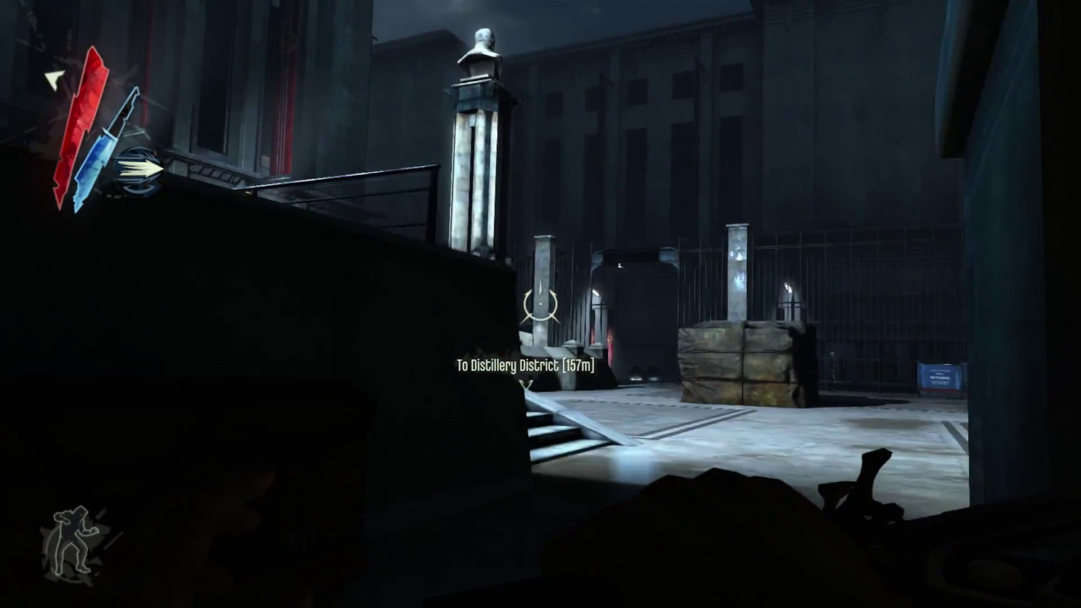
- Move along the wall toward the courtyard stairs and enter the hall through the open door
key(w)
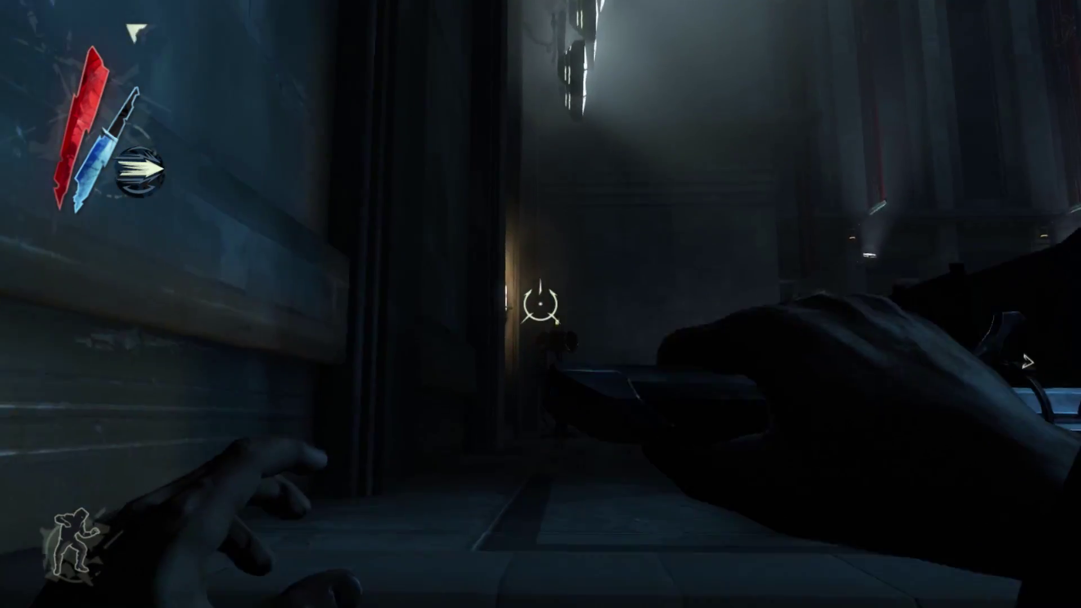
key(w)
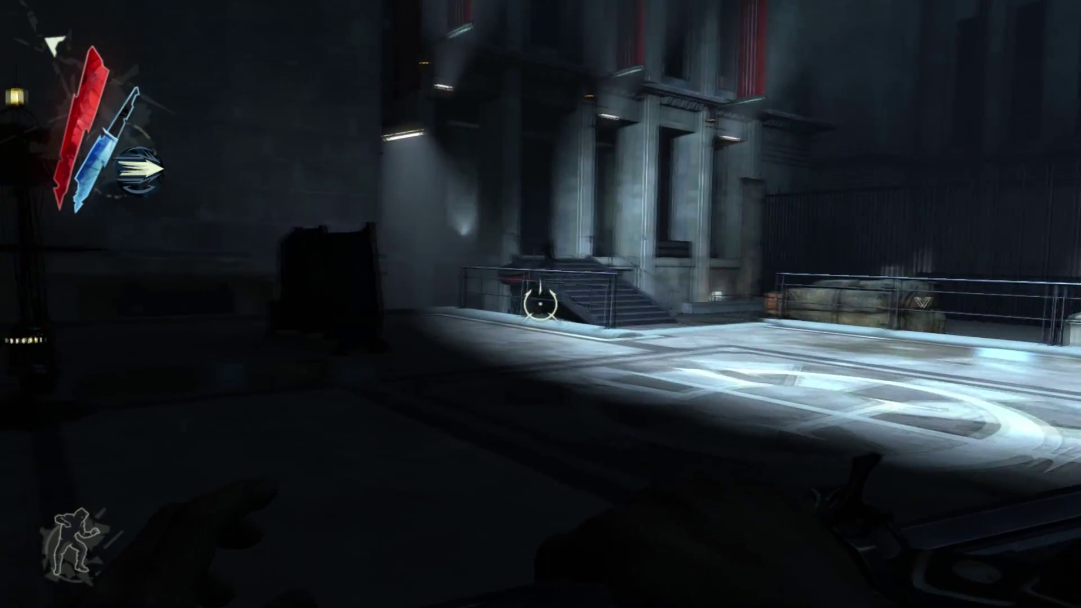
key(w)
key(w)
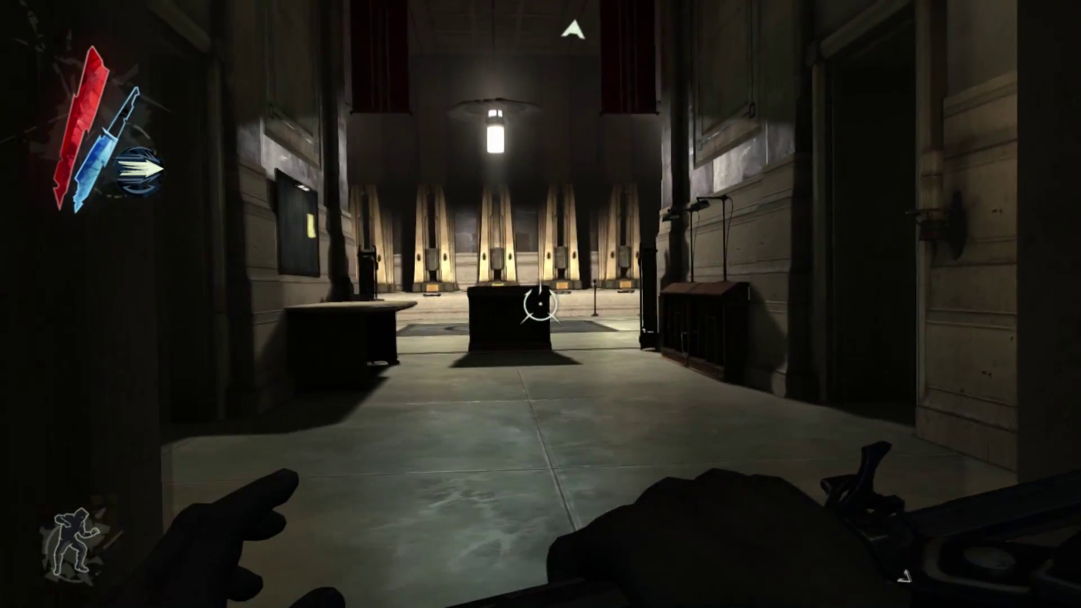
key(w)
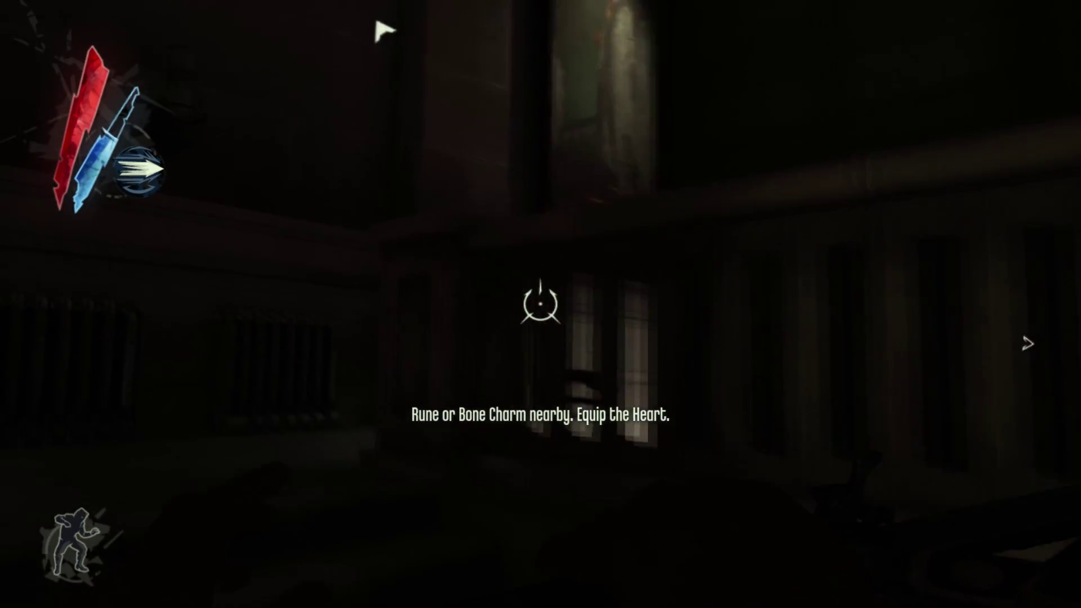
- Cross the urn-lined hall, exit into the courtyard, and approach the alarm bell
key(w)
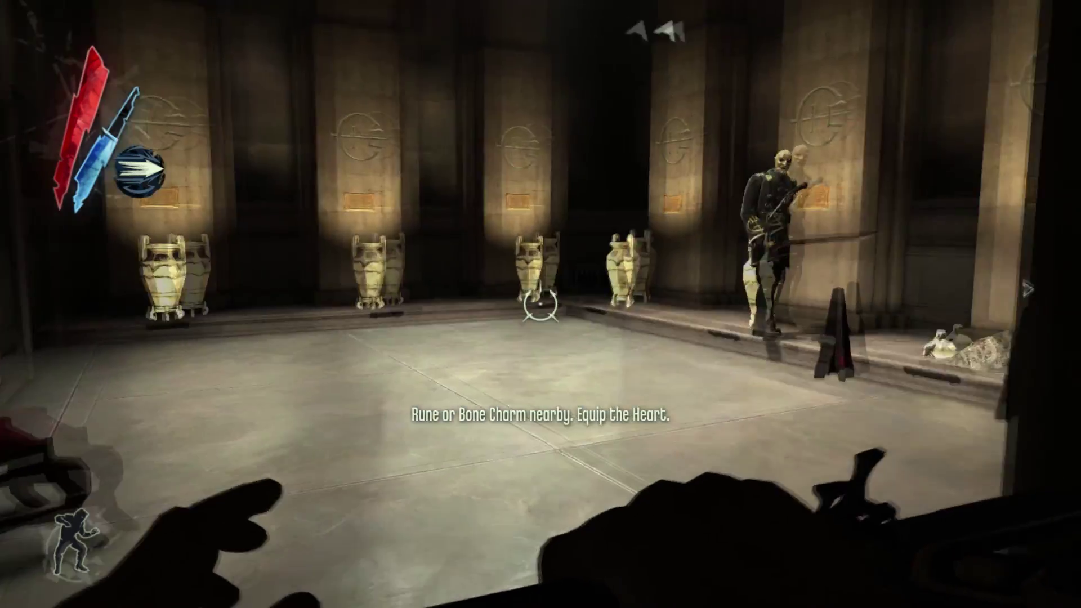
key(w)
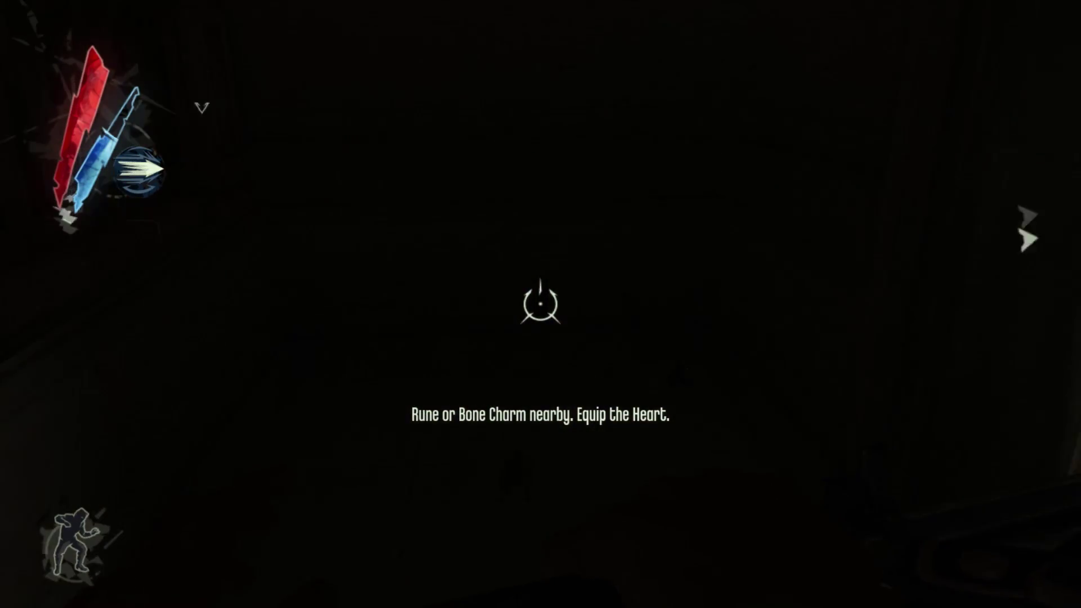
key(w)
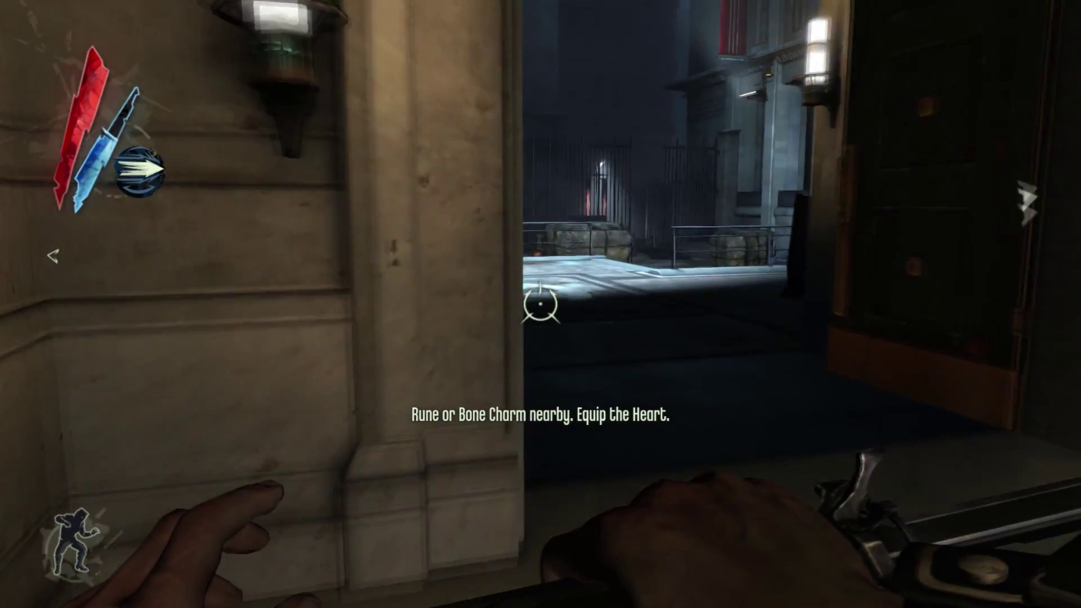
key(w)
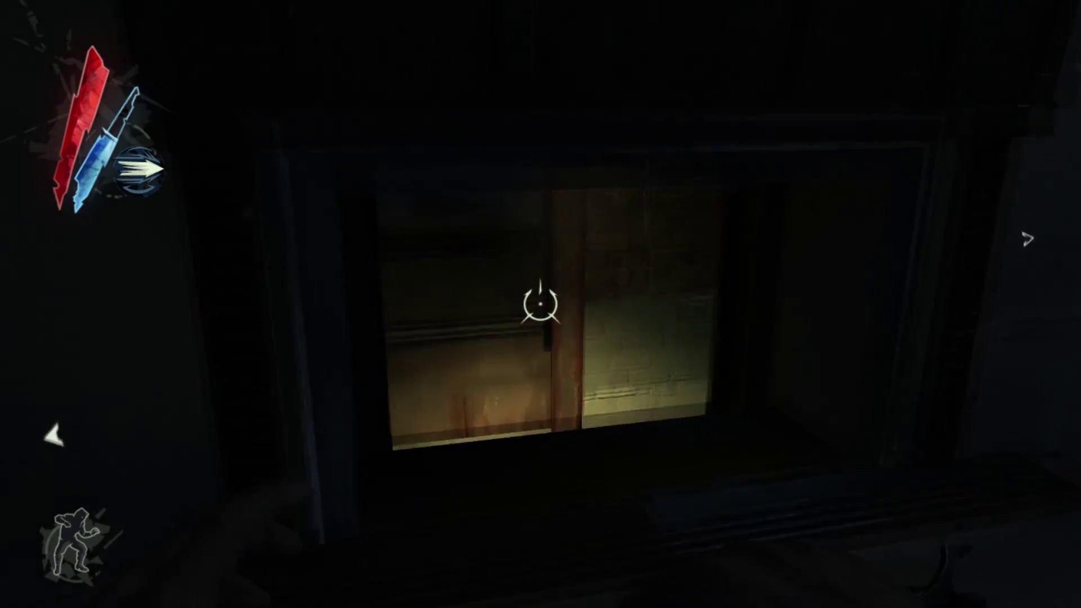
- Walk down the lit corridor into the cell room with the barred window
key(w)
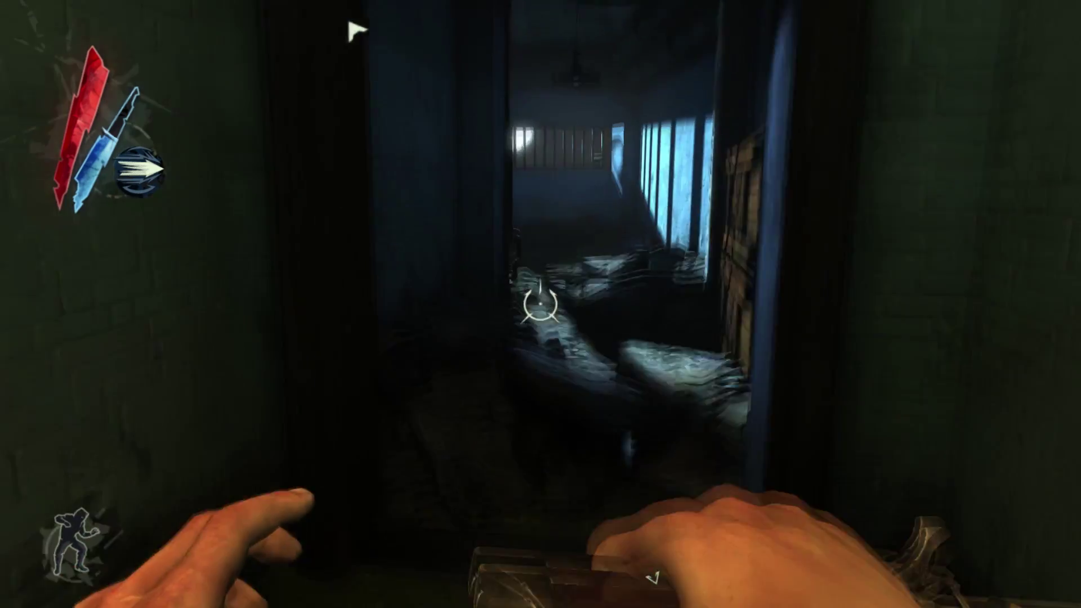
key(w)
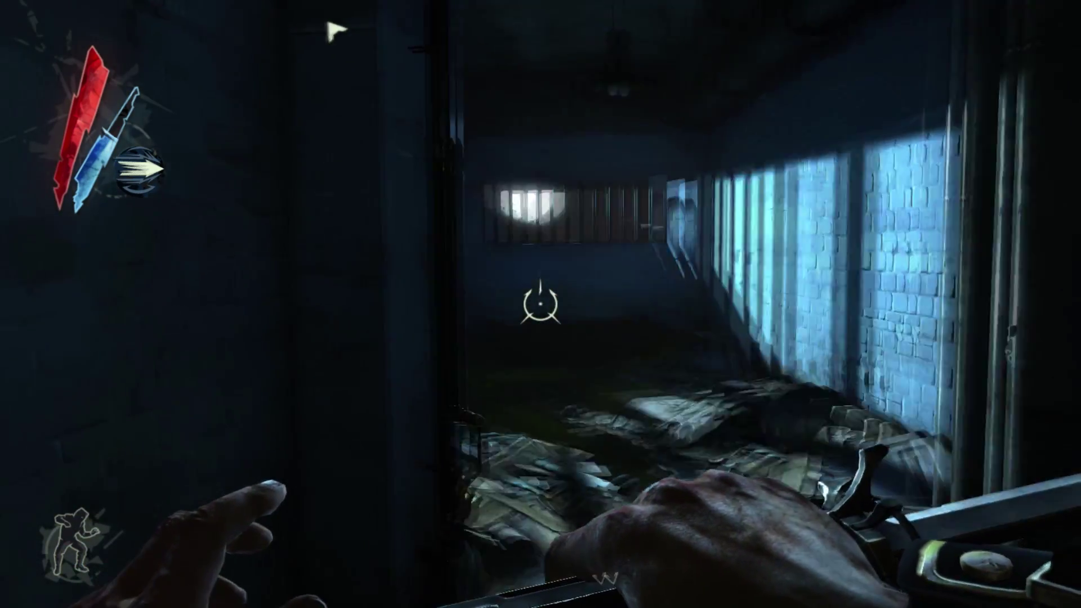
key(w)
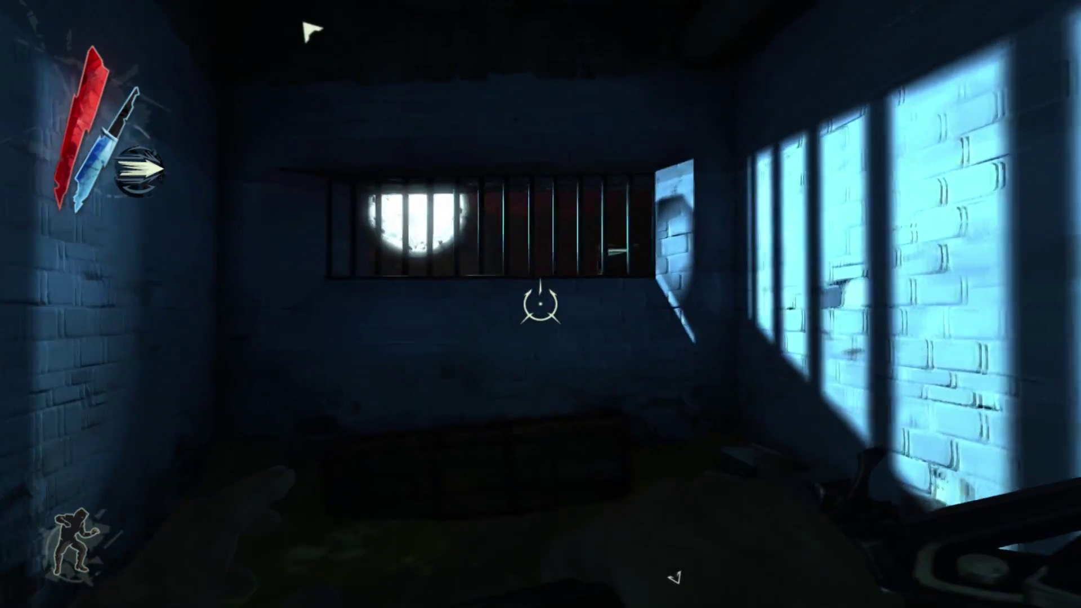
key(w)
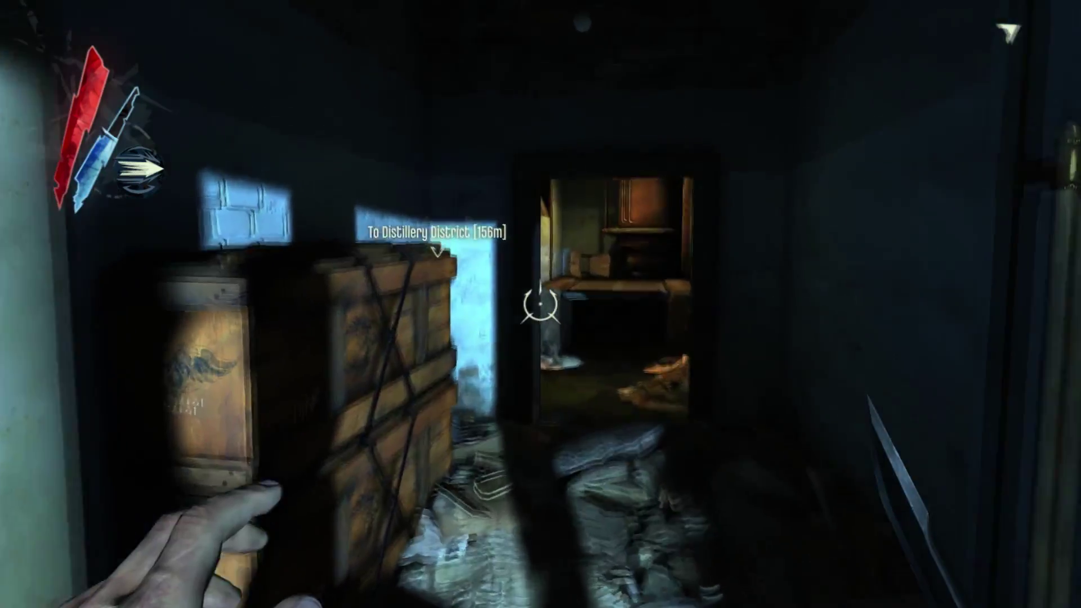
- Follow the boiler corridor and climb out among the dark crates
key(w)
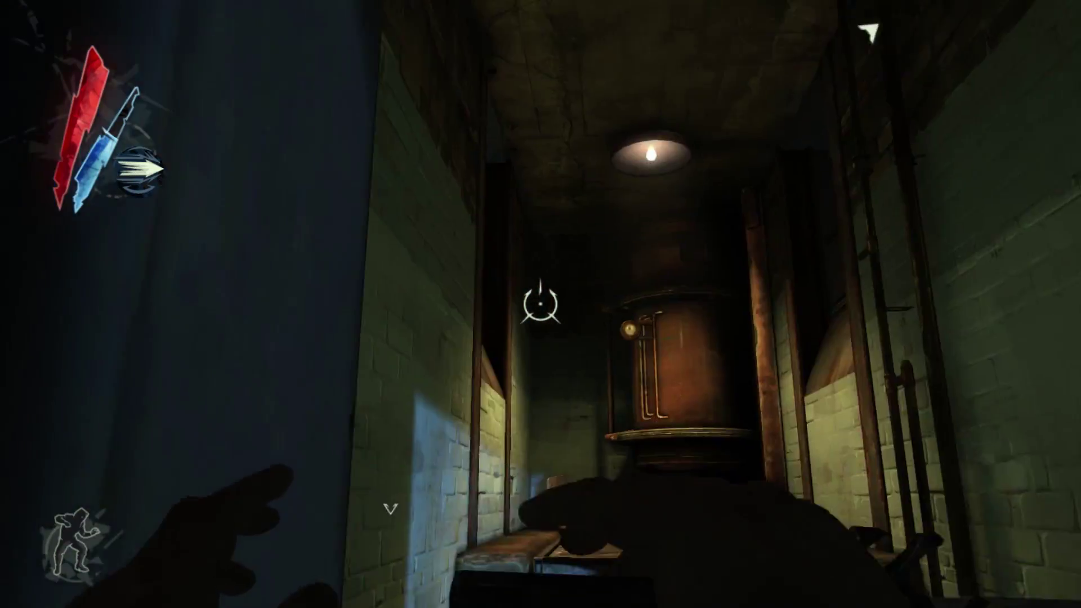
key(w)
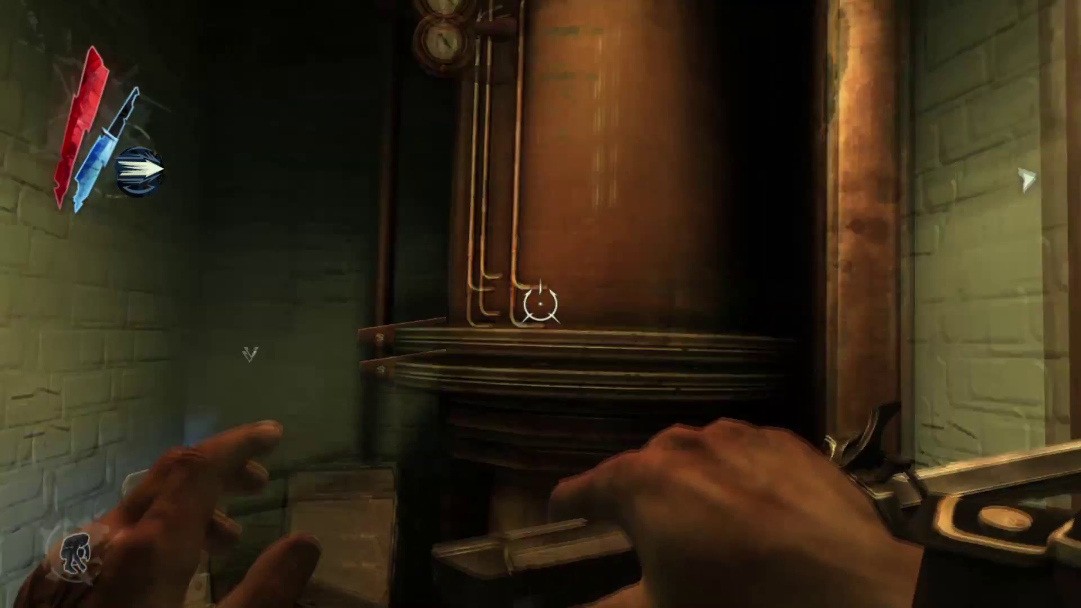
key(w)
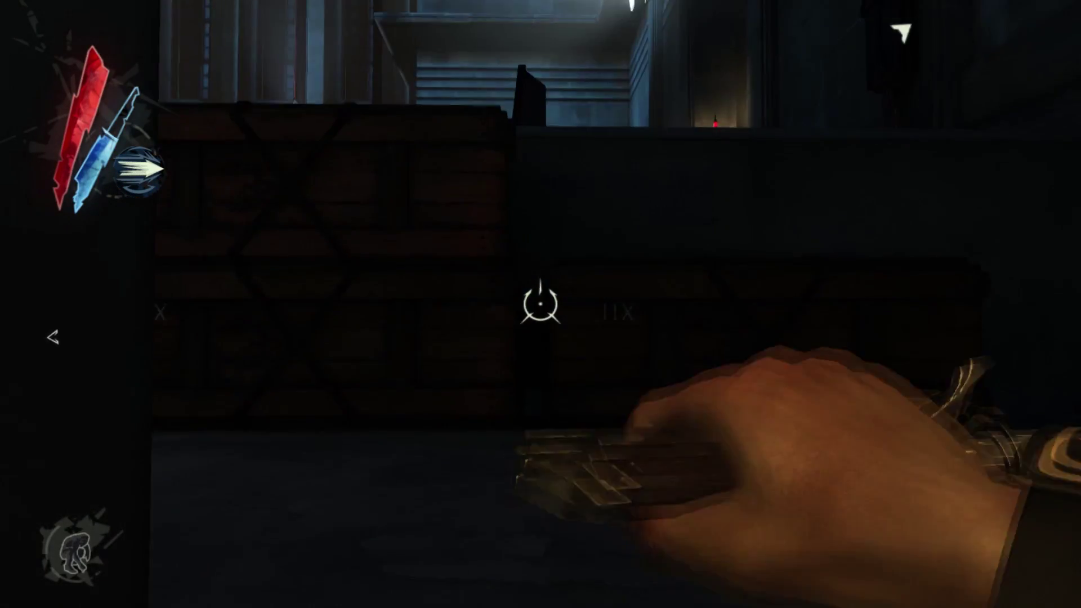
- From cover behind the crates, peek at the Overseer patrolling the stairs, pillar and gate
key(w)
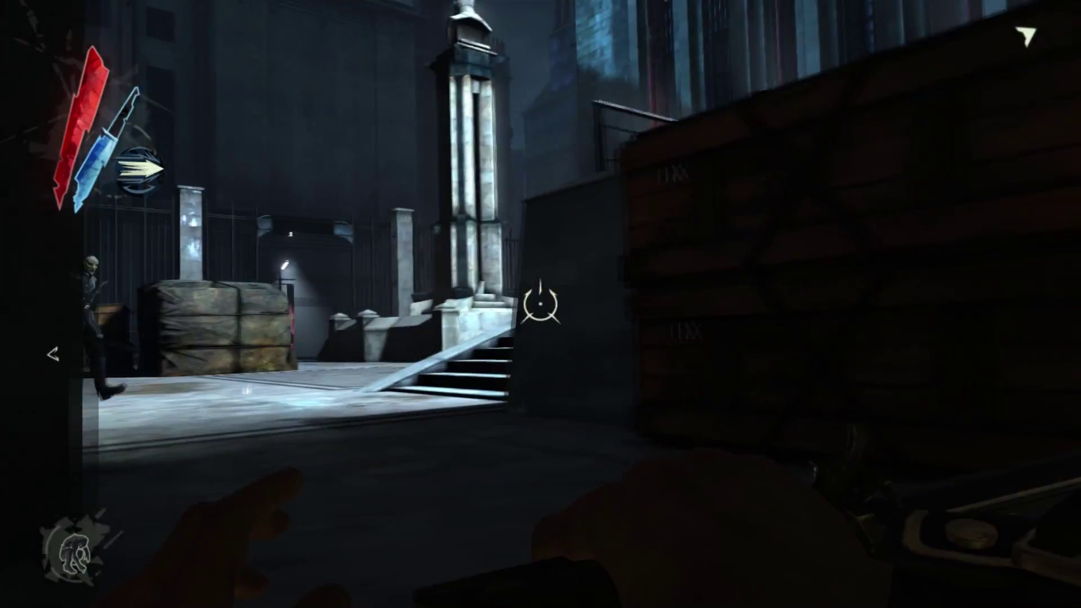
key(w)
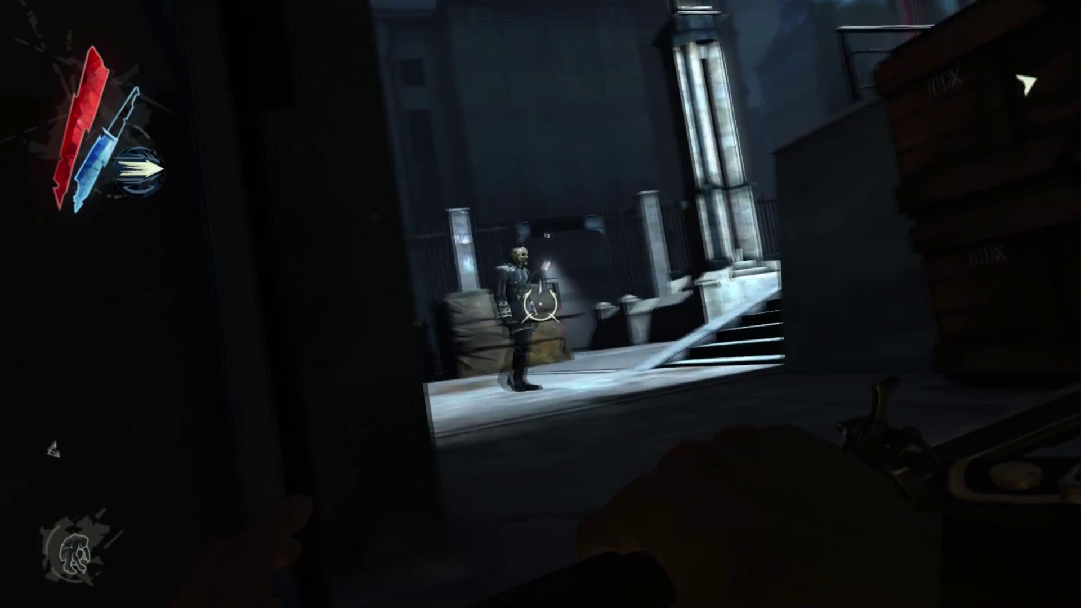
key(a)
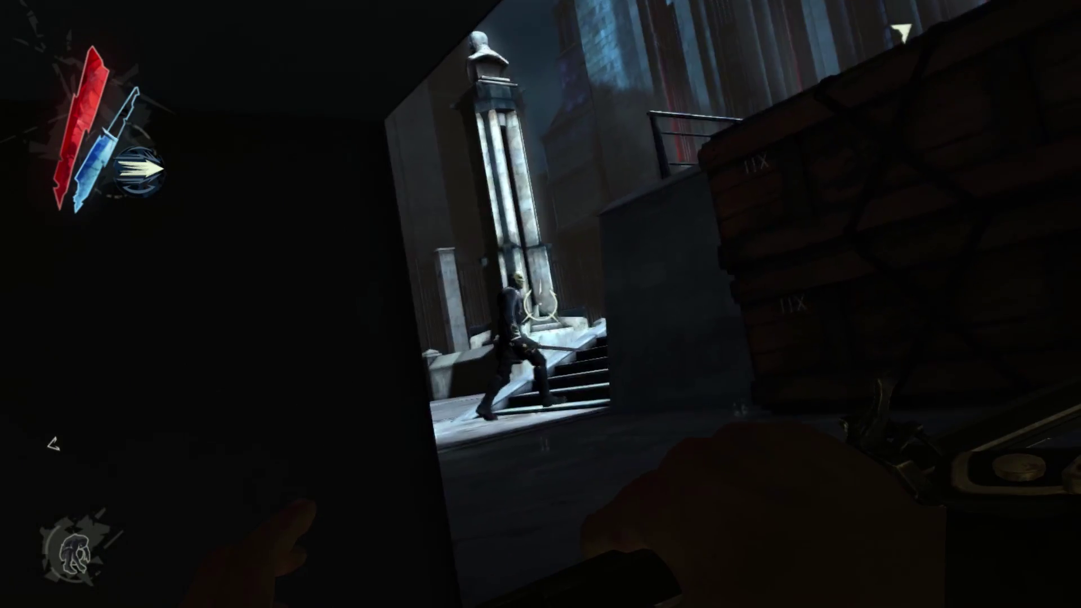
key(w)
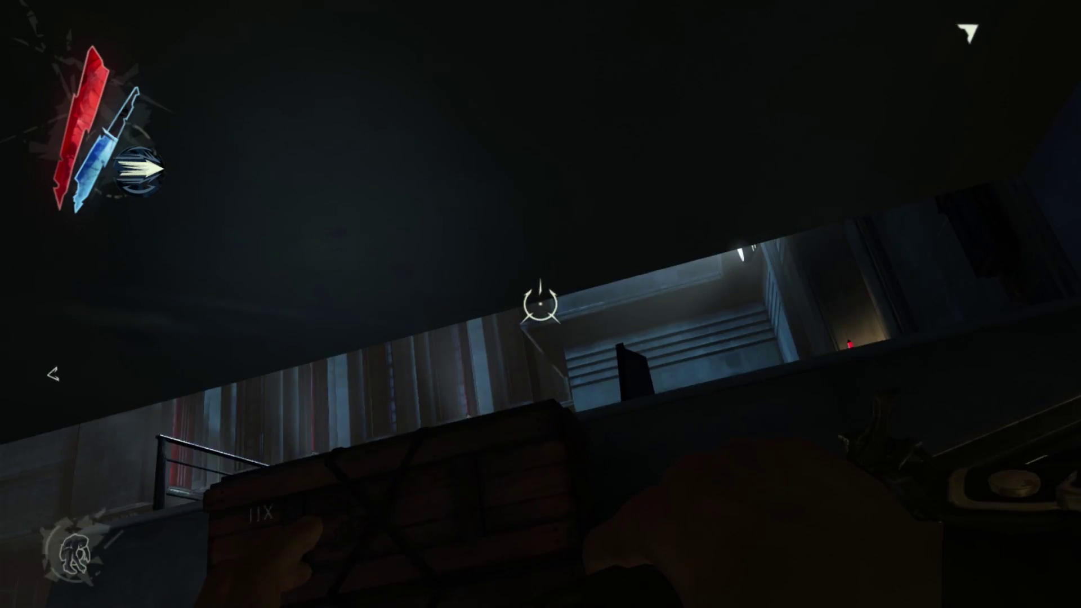
key(w)
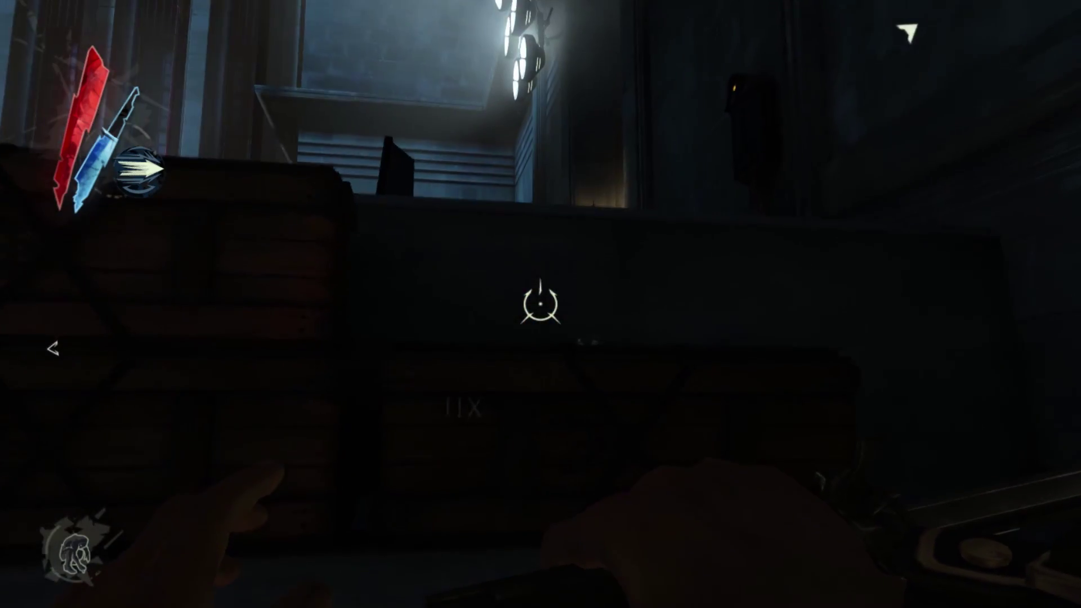
key(d)
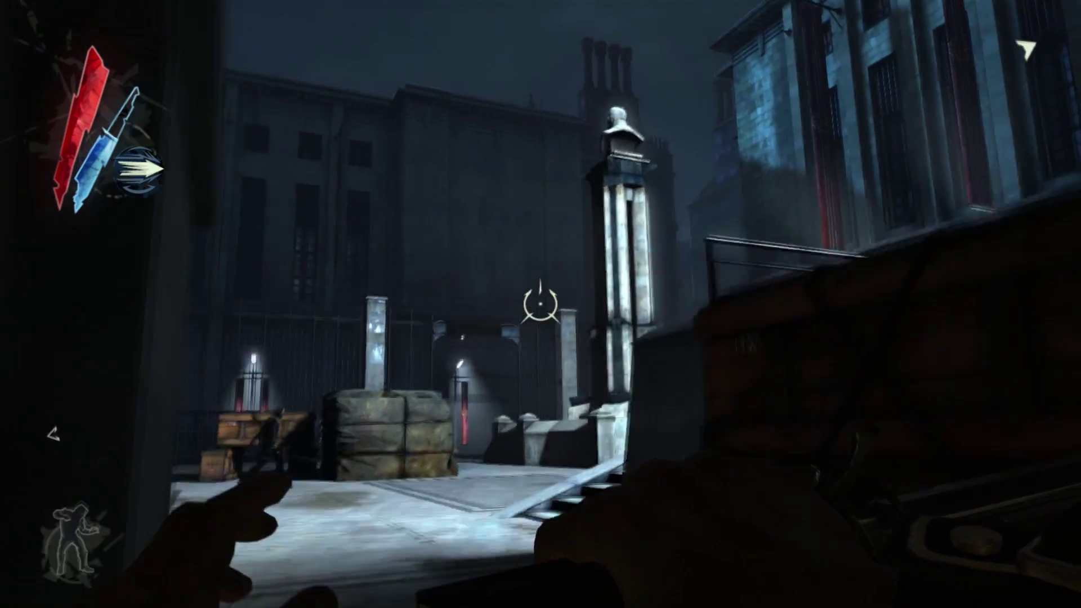